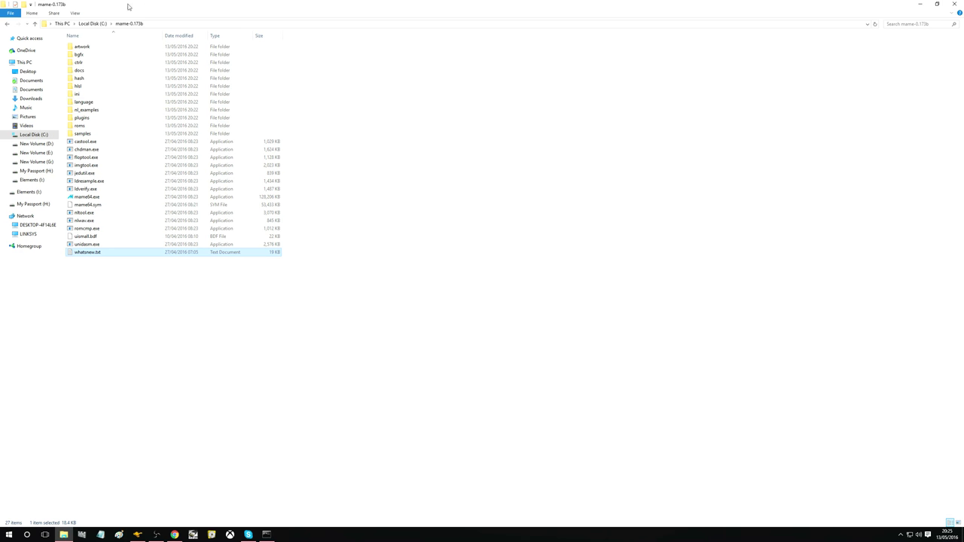
- Run mame64 -cc in Command Prompt to generate mame.ini, ui.ini and plugin.ini, then close the console
click(268, 535)
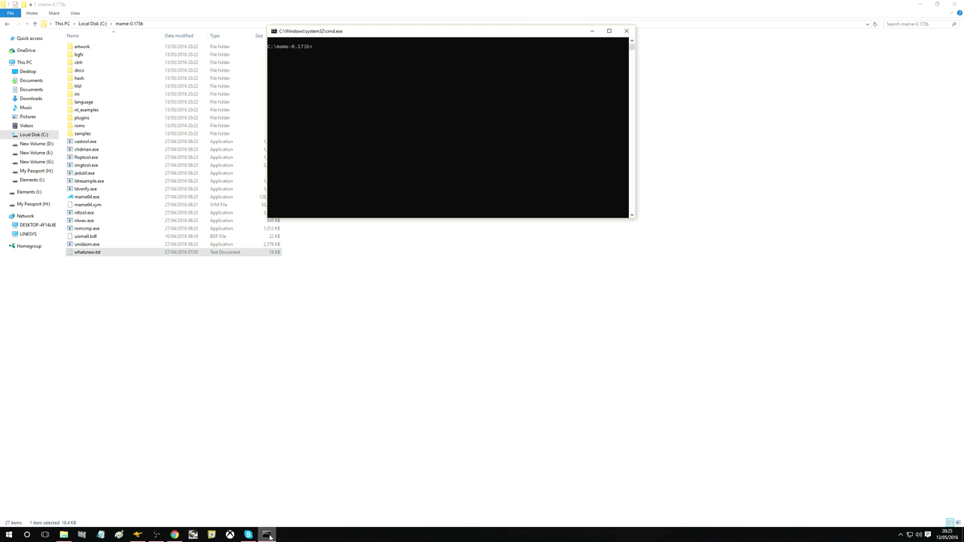
drag(347, 31, 413, 193)
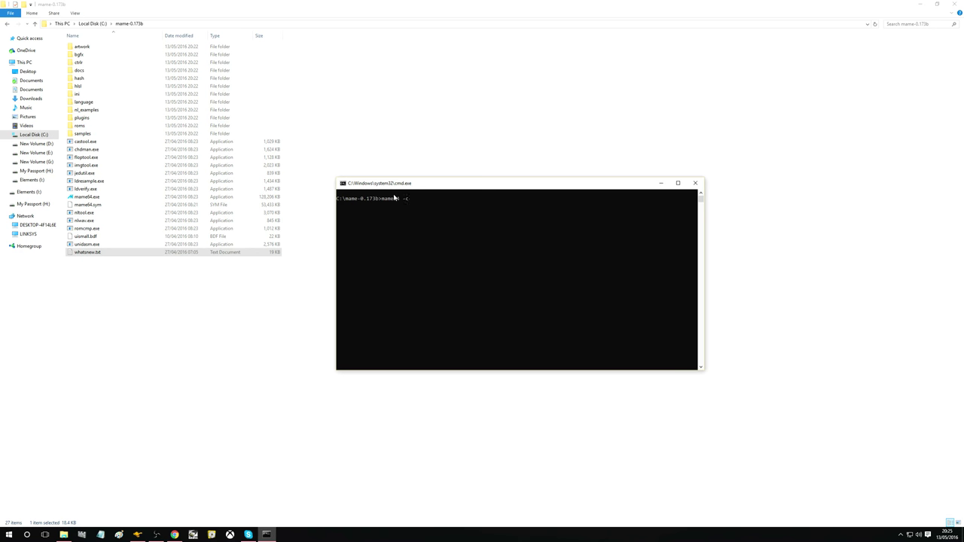
key(Return)
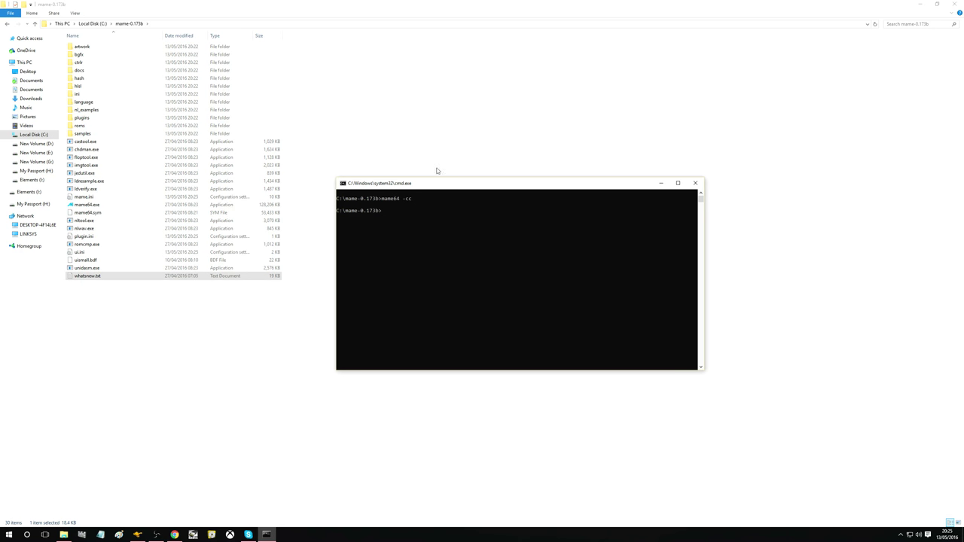
click(696, 184)
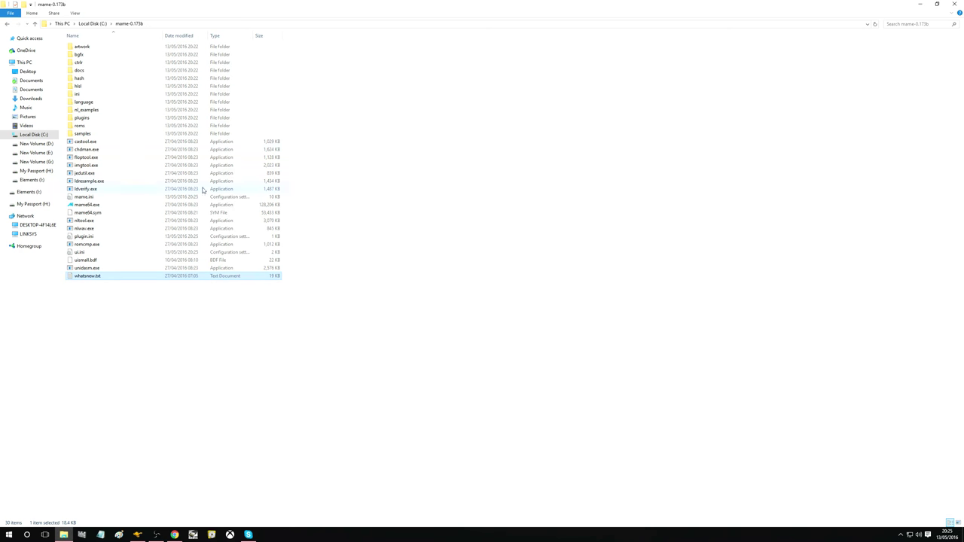
- Open mame.ini in Notepad and set rompath to the I:\MAME 0.173 ROMs folder
double_click(112, 199)
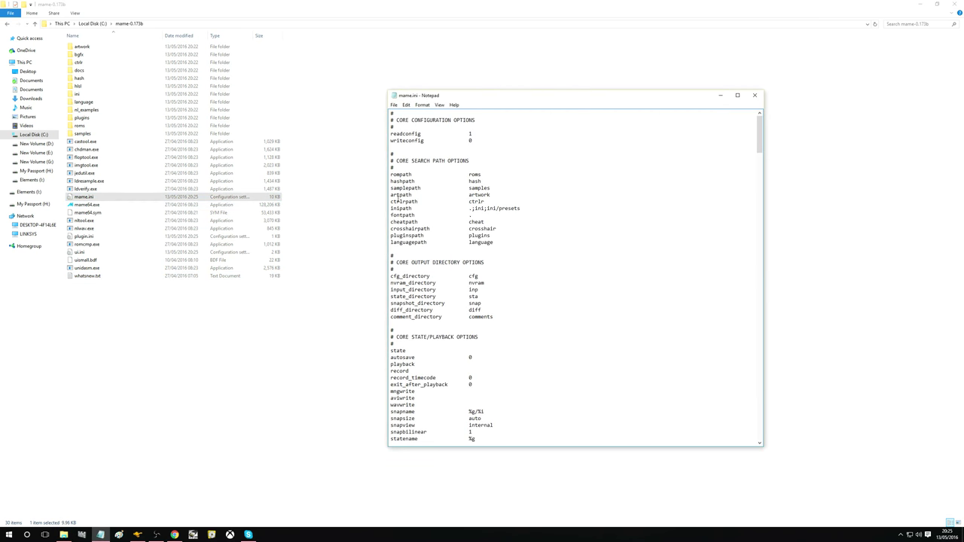
double_click(471, 175)
text("I:\MAME 0.173 ROMs")
- Search for 'stretch' and change unevenstretch from 1 to 0
key(ctrl+f)
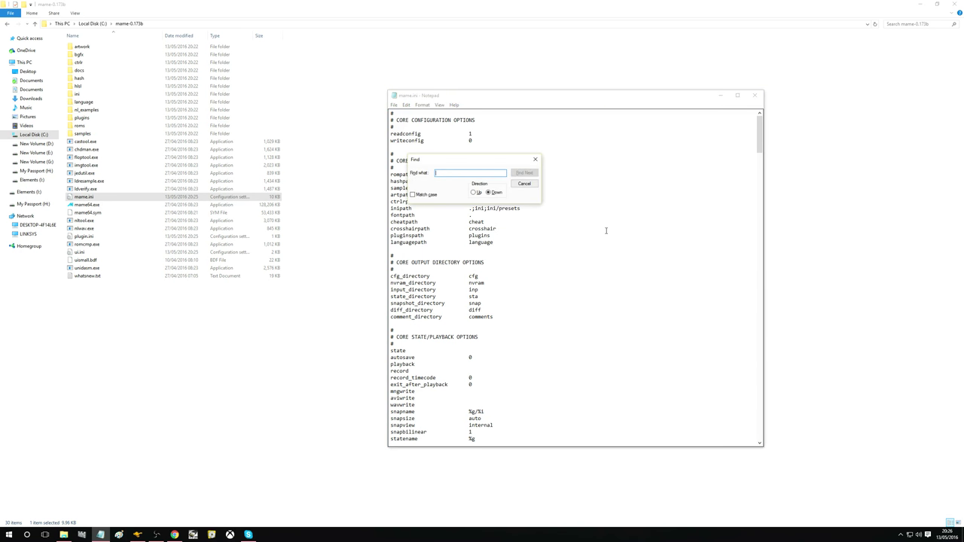
text(stretch)
key(Return)
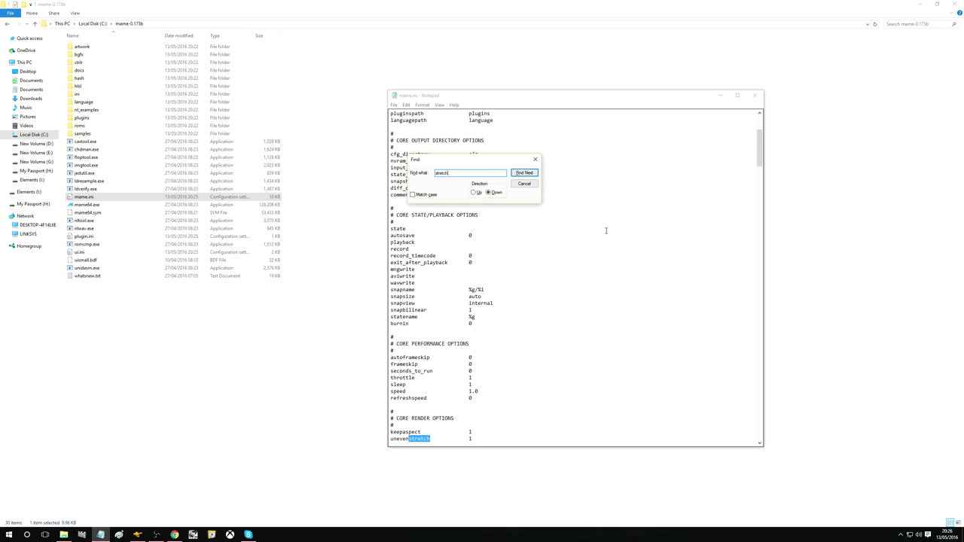
click(535, 159)
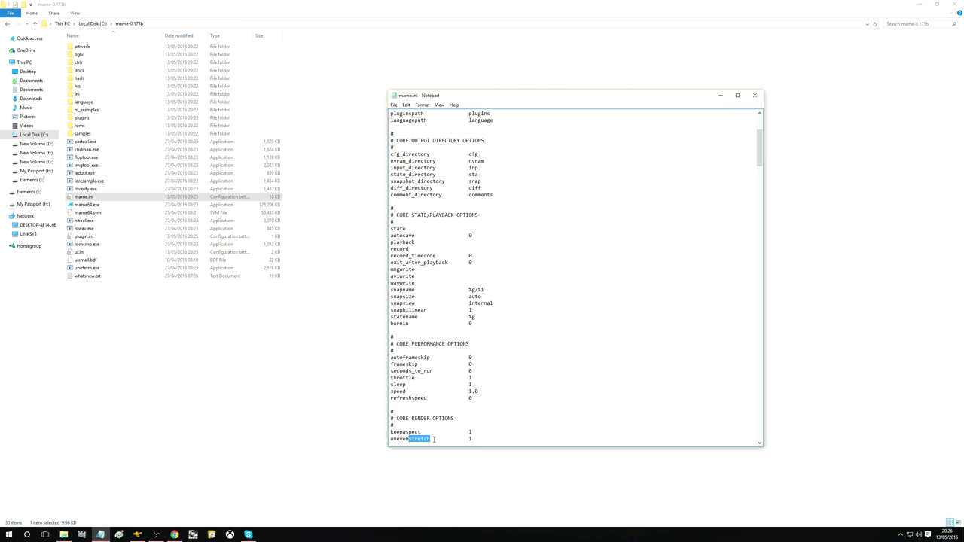
scroll(438, 433, down, 2)
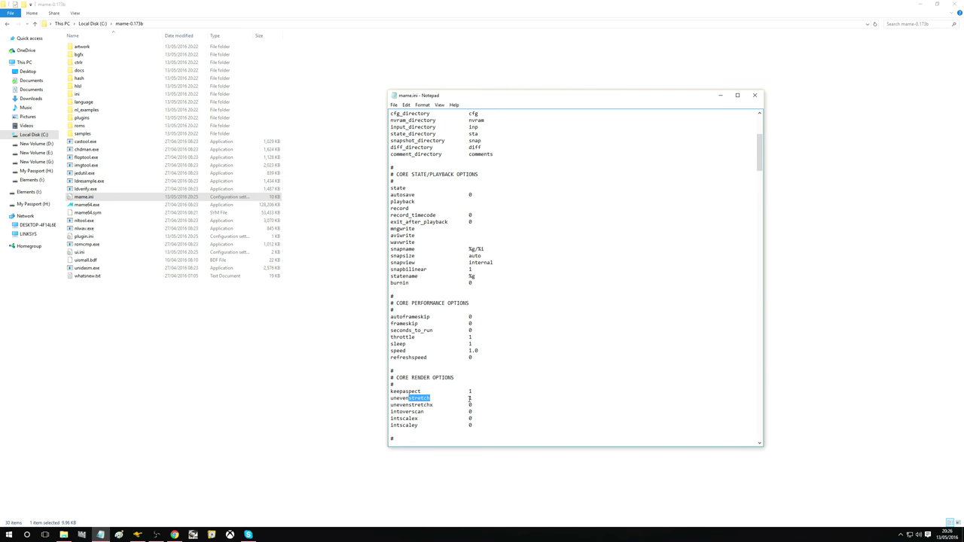
double_click(470, 399)
- Change the sleep setting from 1 to 0
drag(392, 343, 409, 343)
click(470, 343)
key(BackSpace)
text(0)
- Find the filter setting in mame.ini and change it from 1 to 0
key(ctrl+f)
text(s)
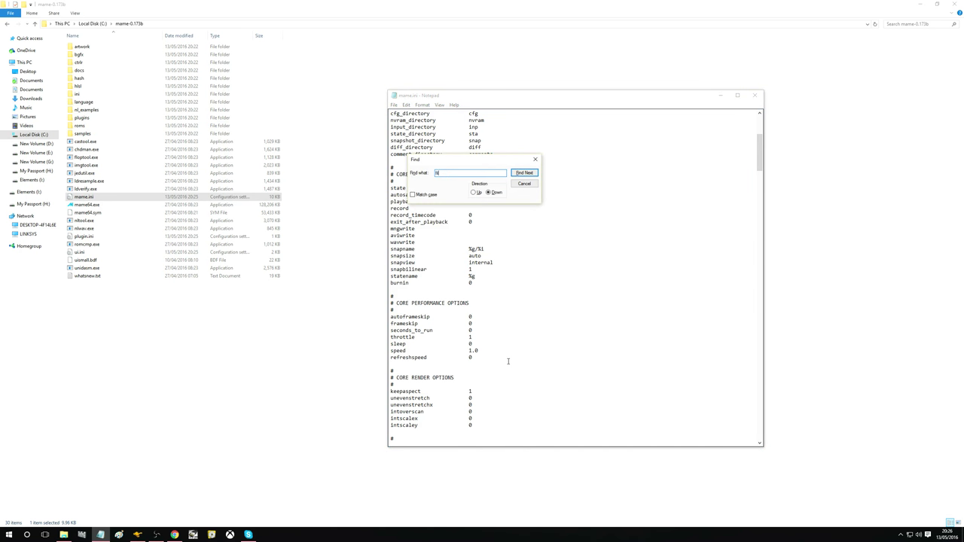
text(ilter)
key(Return)
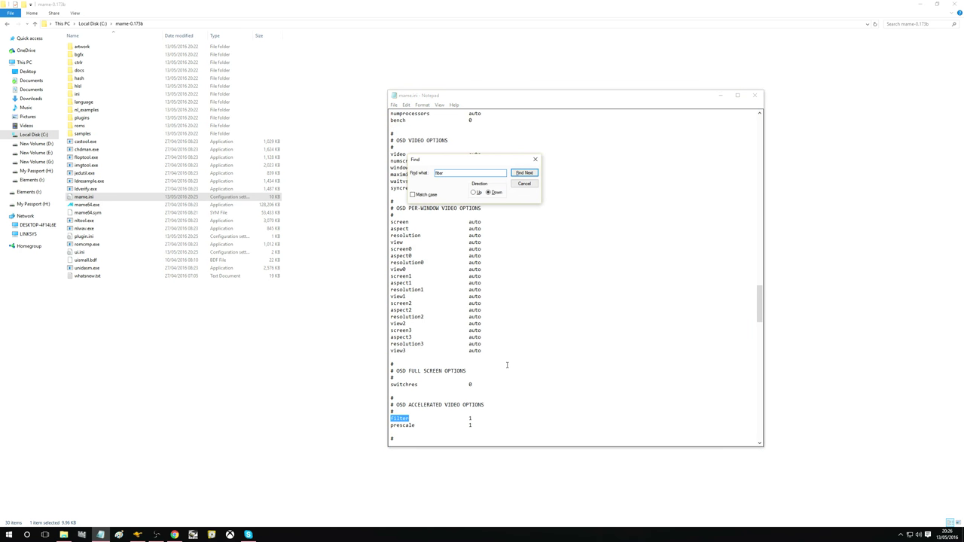
click(534, 159)
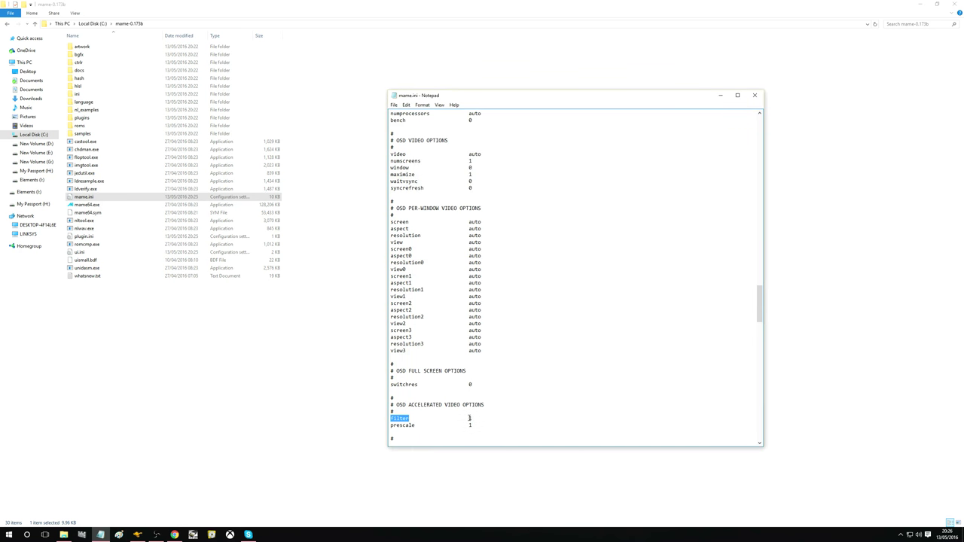
click(469, 418)
key(BackSpace)
text(0)
- Change prescale from 1 to 3
double_click(470, 425)
scroll(501, 385, down, 2)
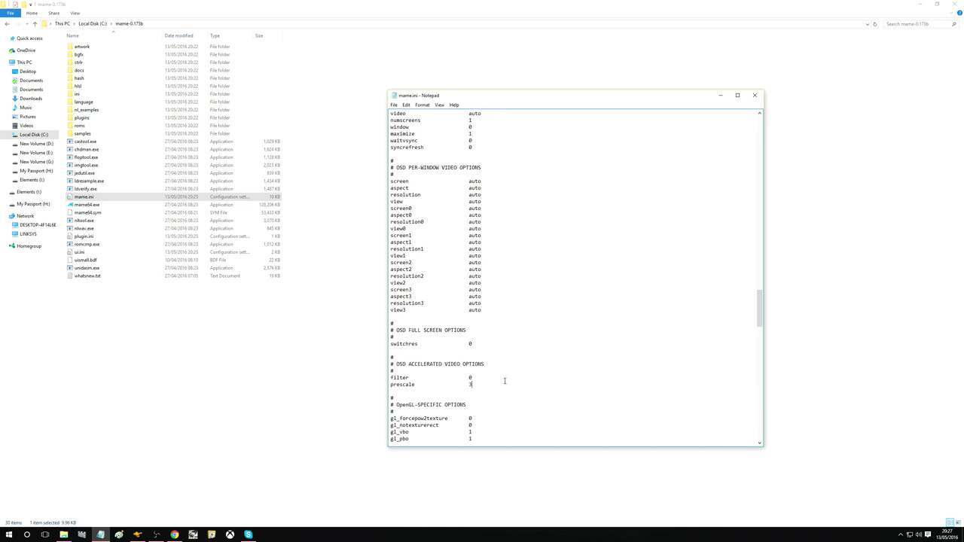
key(ctrl+f)
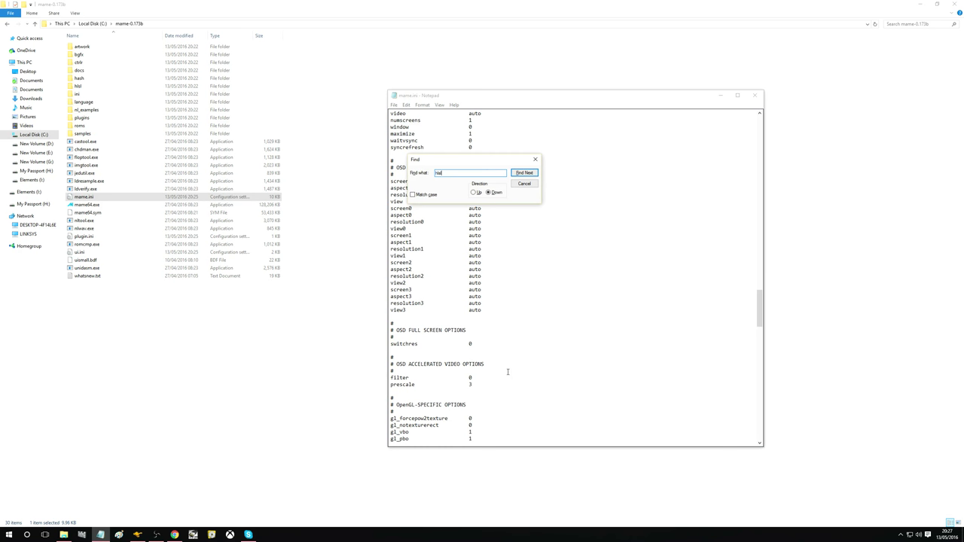
- Locate the HLSL options and set hlsl_enable and hlsl_oversampling to 1
key(Return)
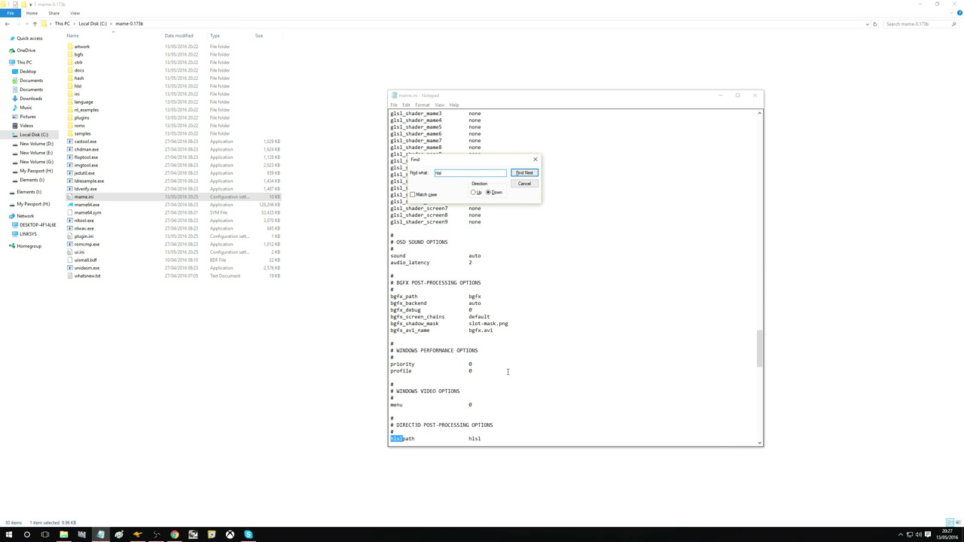
click(535, 159)
scroll(529, 350, down, 5)
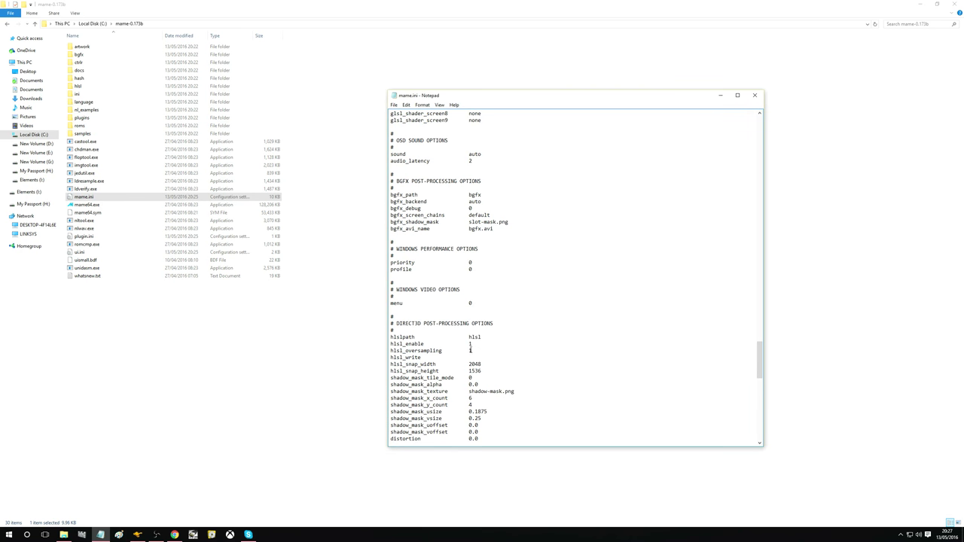
- Save mame.ini and close Notepad
click(393, 105)
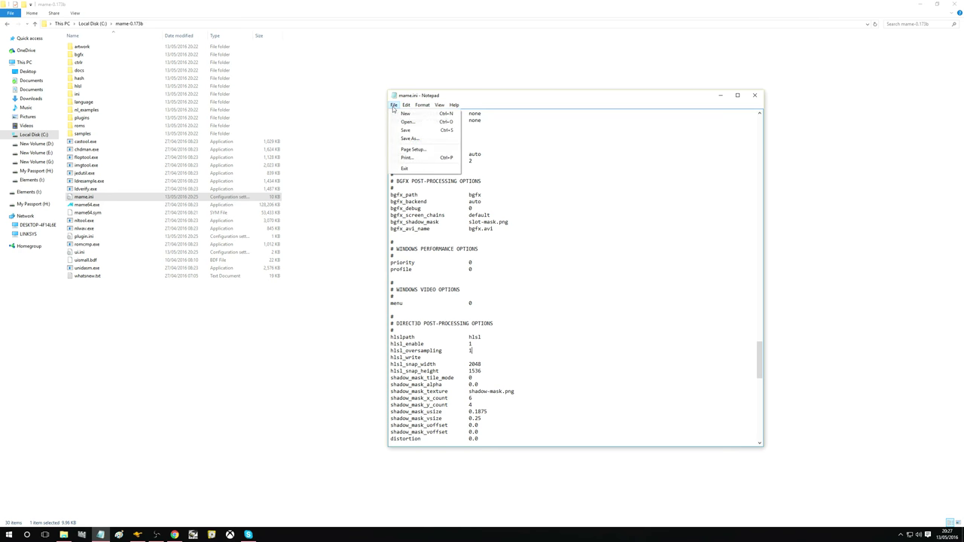
click(412, 130)
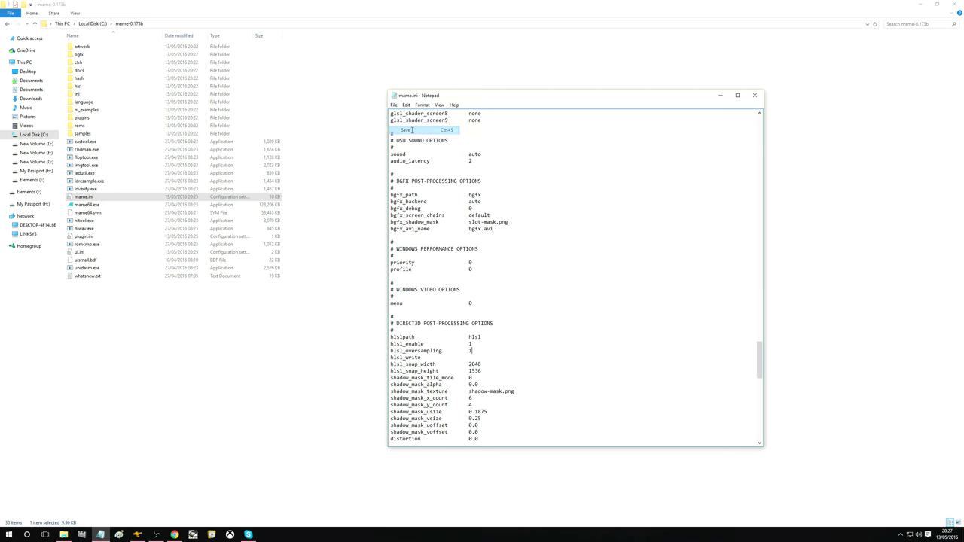
click(755, 96)
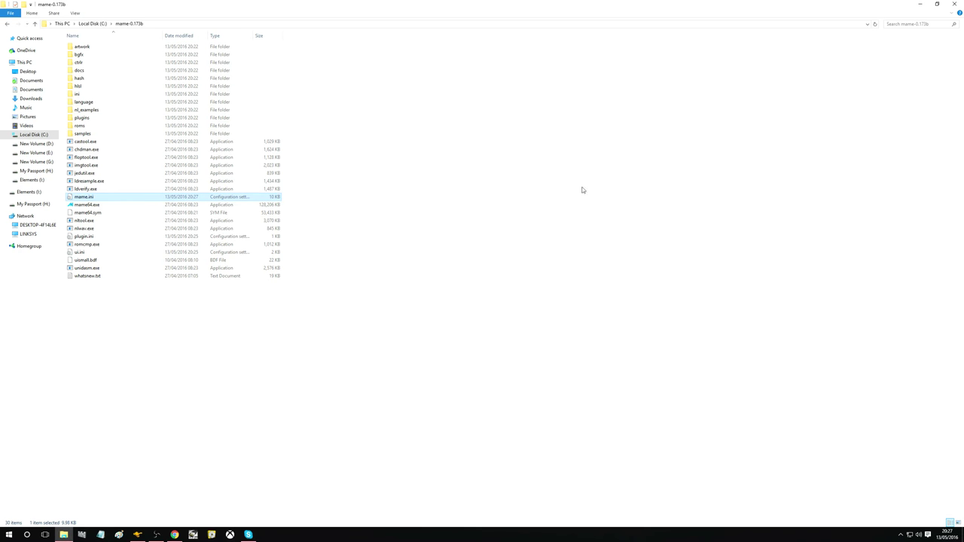
- Launch mame64.exe from the mame-0.173b folder
double_click(87, 206)
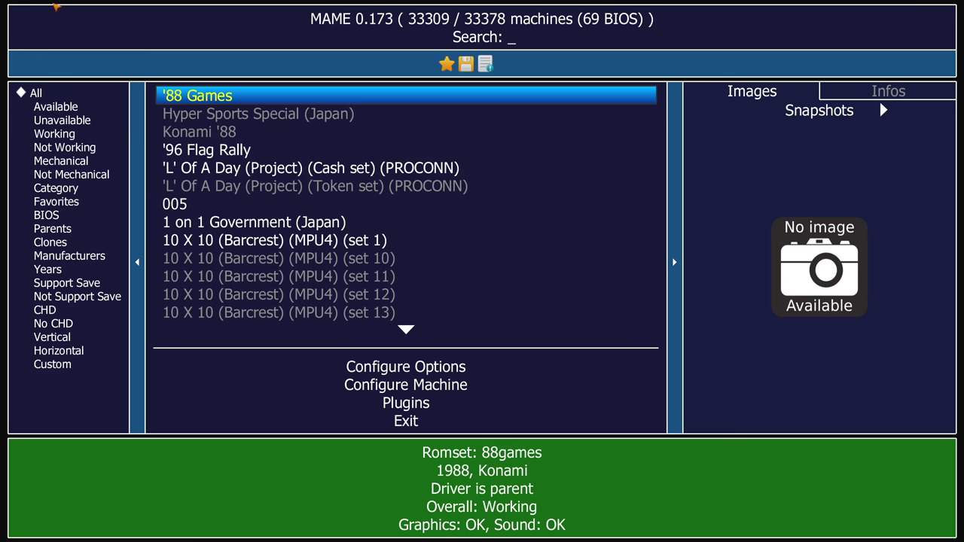
- Filter to available machines, search 'after', and launch After Burner II
click(52, 107)
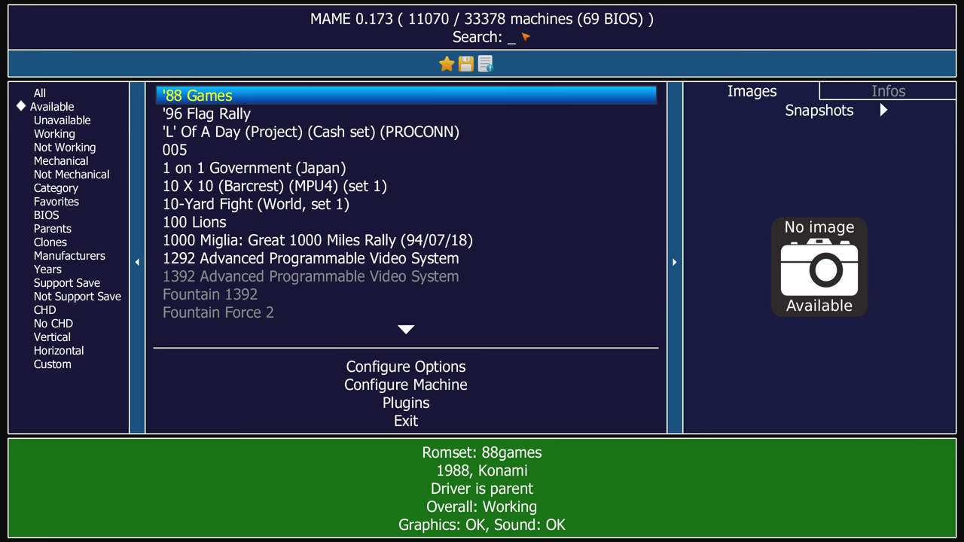
text(after)
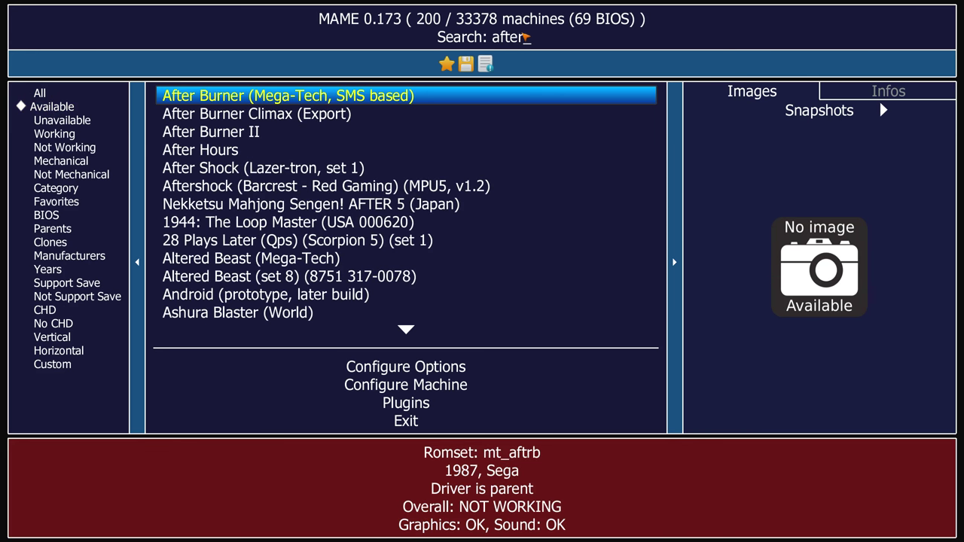
key(Down)
key(Down)
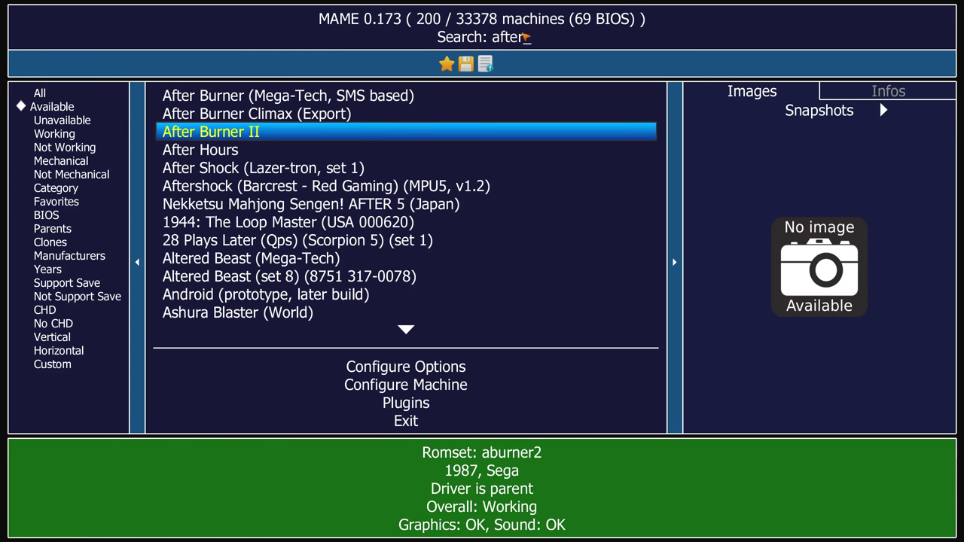
key(Return)
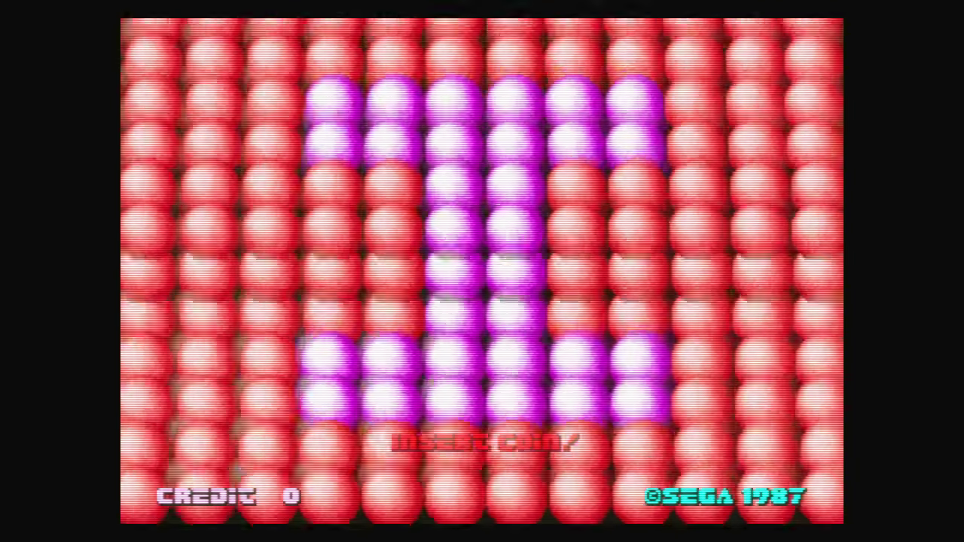
- Open the slider overlay with the grave key and lower HLSL Bloom Scale to 0.180
key(grave)
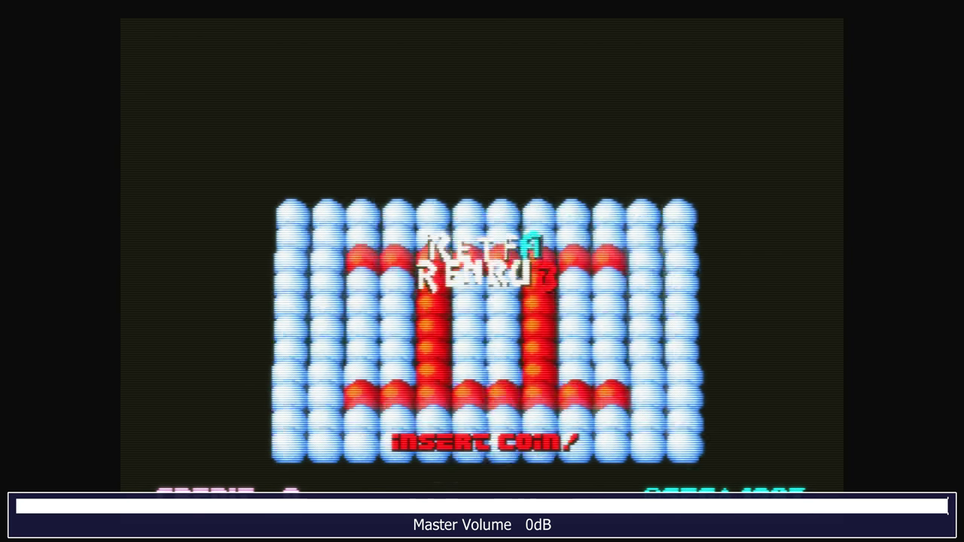
key(Up)
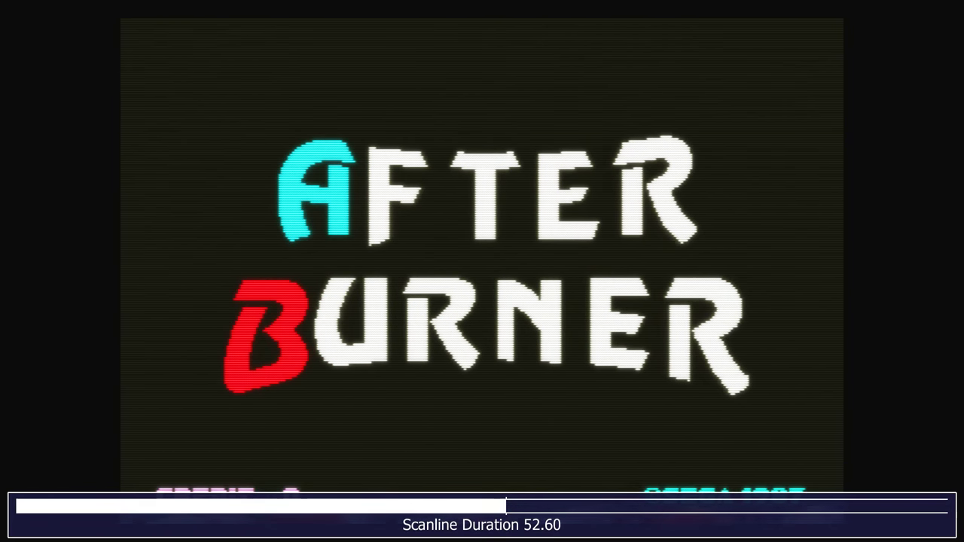
key(Up)
key(Up)
key(Up)
key(Up)
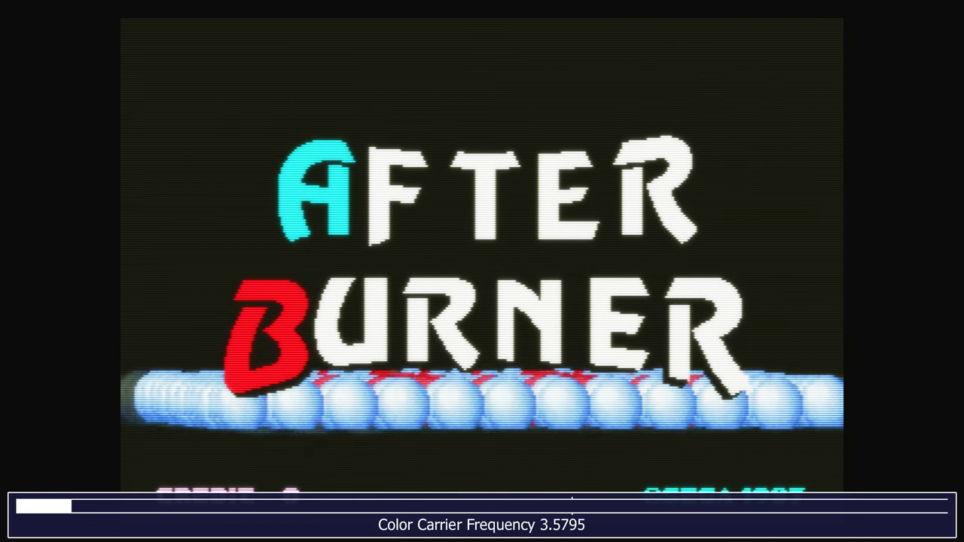
key(Up)
key(Up)
key(Up)
key(Up)
key(Up)
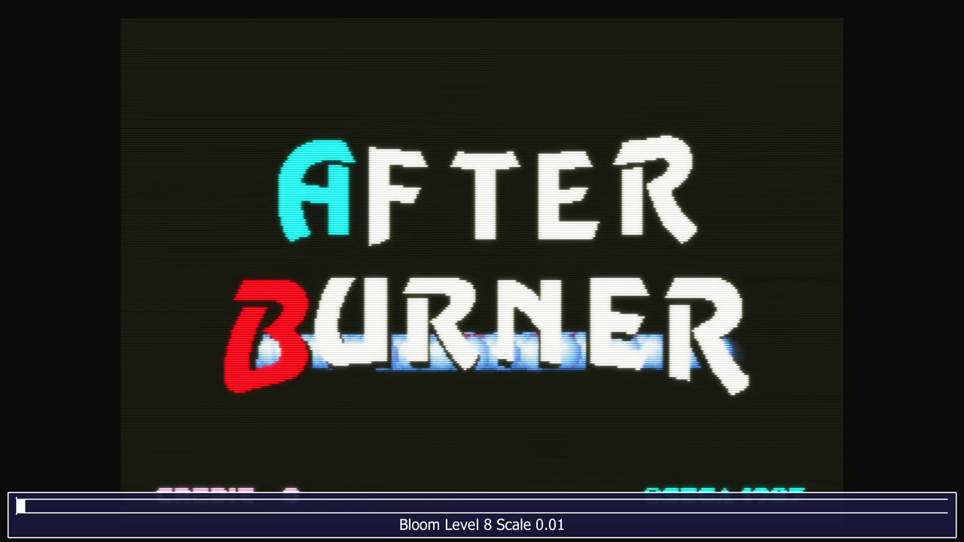
key(Up)
key(Up)
key(Up)
key(Up)
key(Up)
key(Up)
key(Up)
key(Up)
key(Up)
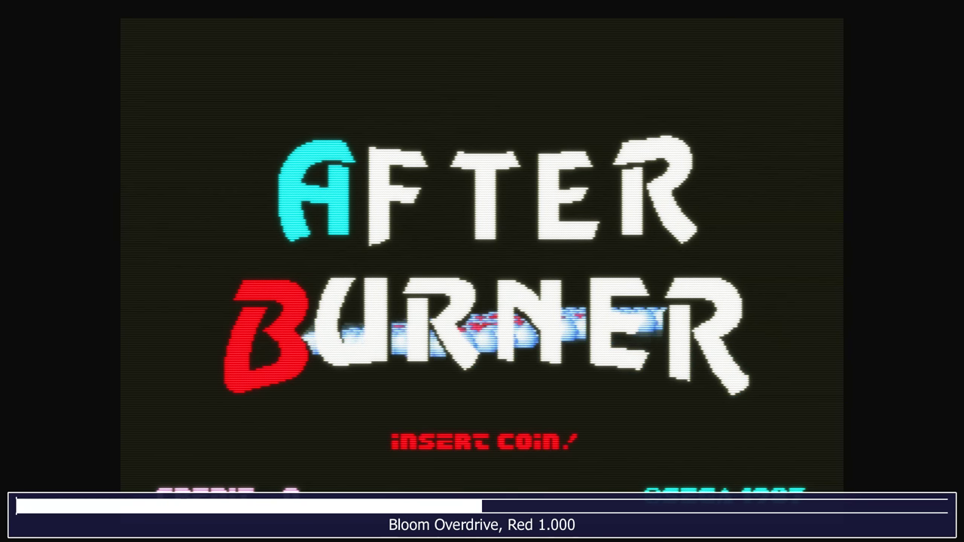
key(Up)
key(Down)
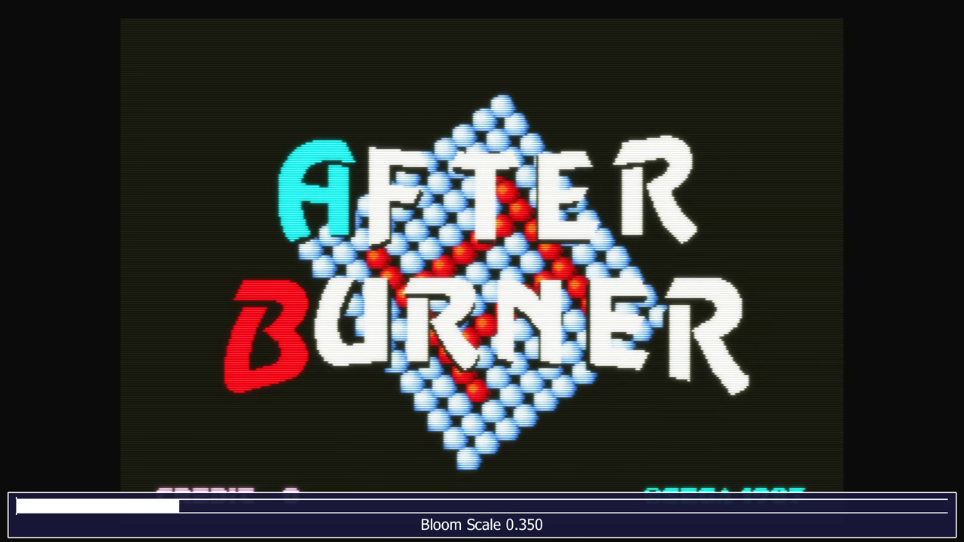
key(Left)
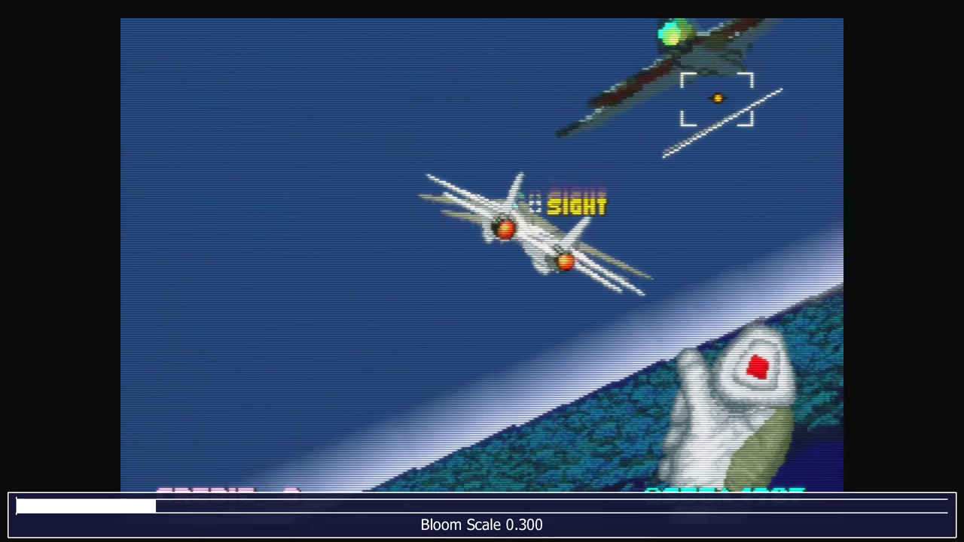
key(Left)
key(Left)
key(Left)
key(Left)
key(Left)
key(Left)
key(Left)
key(Left)
key(Left)
key(Left)
key(Left)
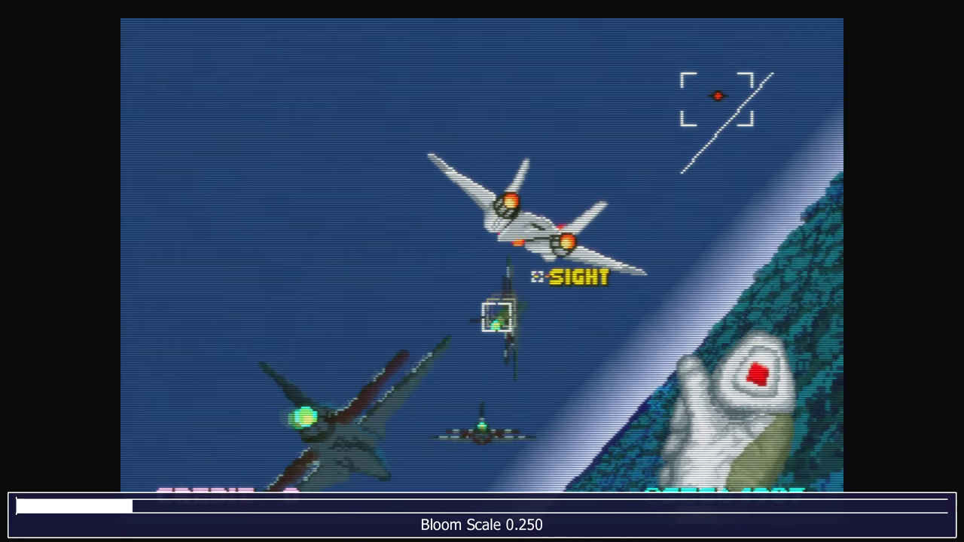
key(Left)
key(Left)
key(Left)
key(Left)
key(Left)
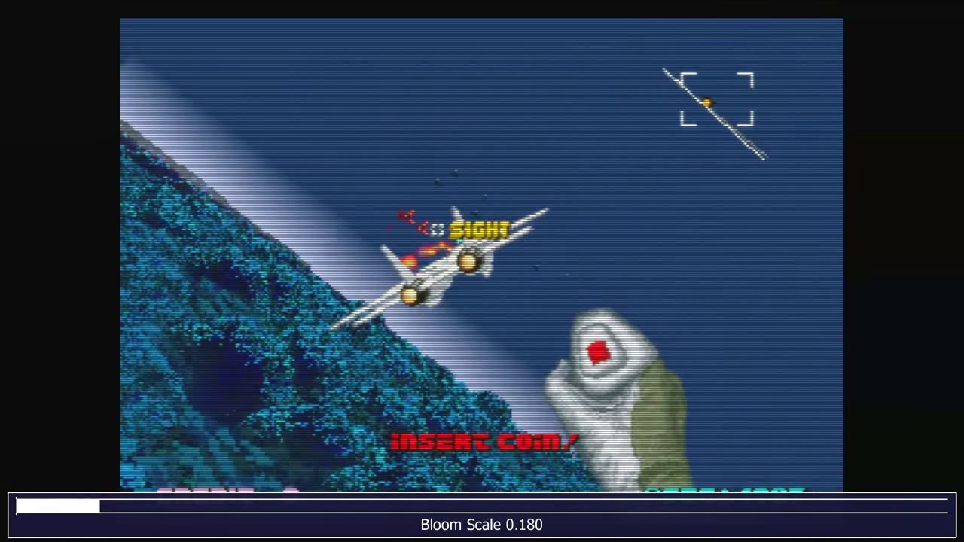
key(Up)
key(Up)
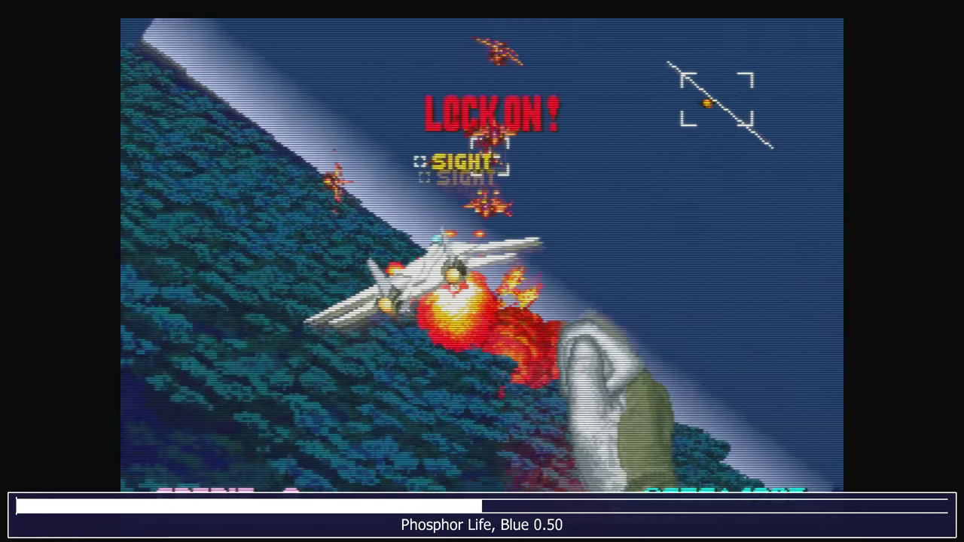
- Lower Phosphor Life Blue to about 0.05
key(Up)
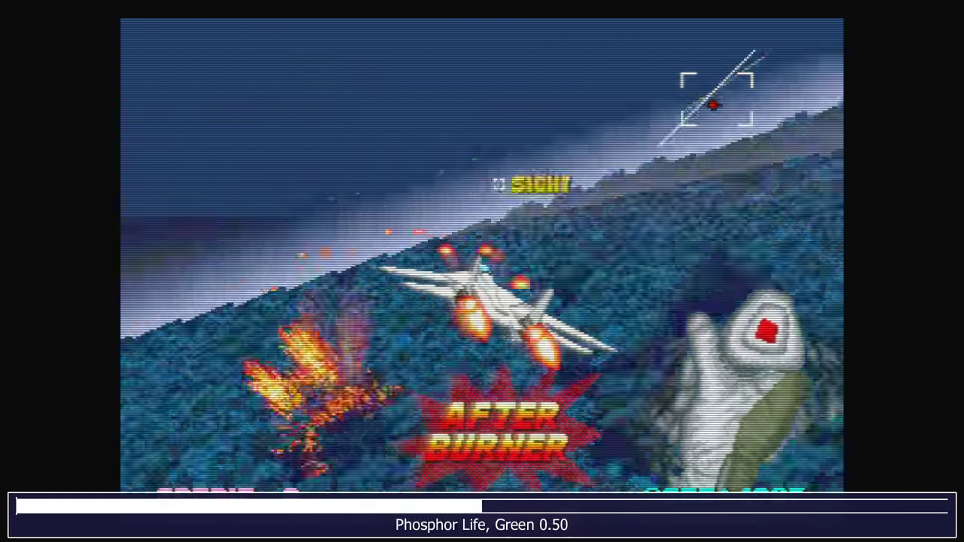
key(Up)
key(Down)
key(Down)
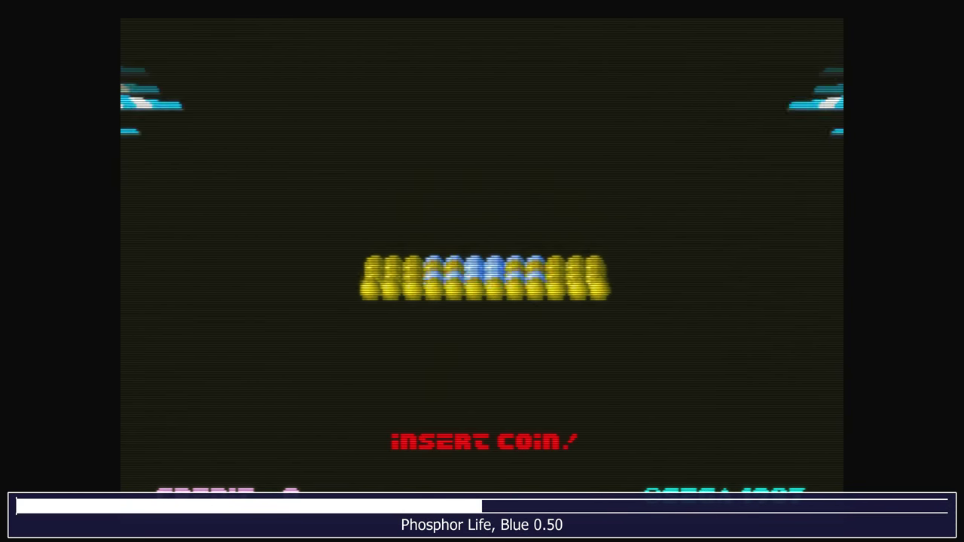
key(Left)
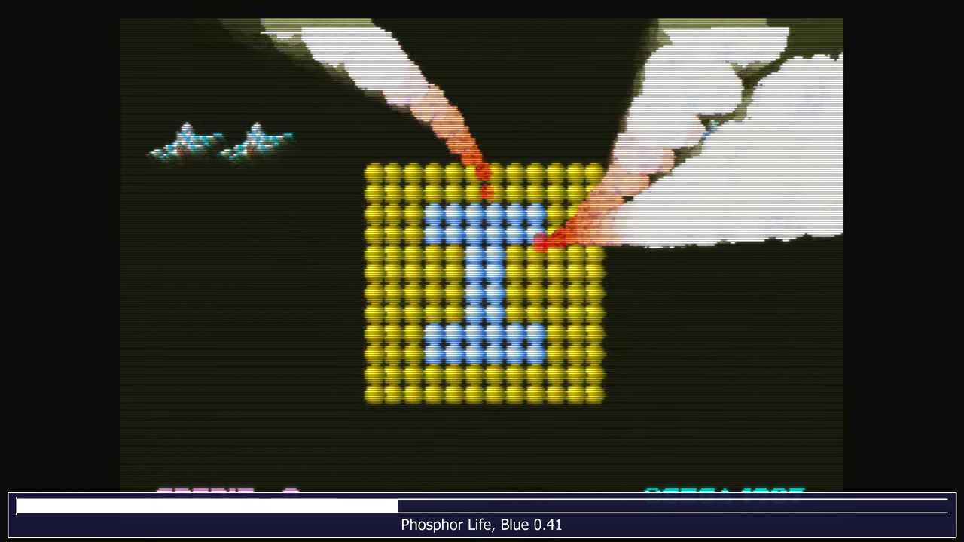
key(Left)
key(Left)
key(Left)
key(Left)
key(Left)
key(Left)
key(Left)
key(Left)
key(Left)
key(Left)
key(Left)
key(Left)
key(Left)
key(Left)
key(Left)
key(Left)
key(Left)
key(Left)
key(Left)
key(Left)
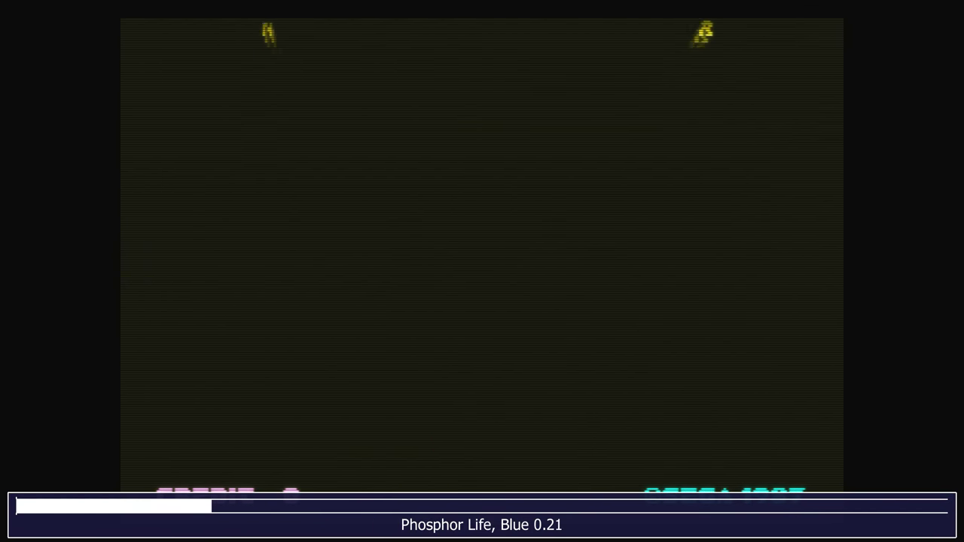
key(Left)
- Lower Phosphor Life Green and Red to about 0.05 each
key(Up)
key(Left)
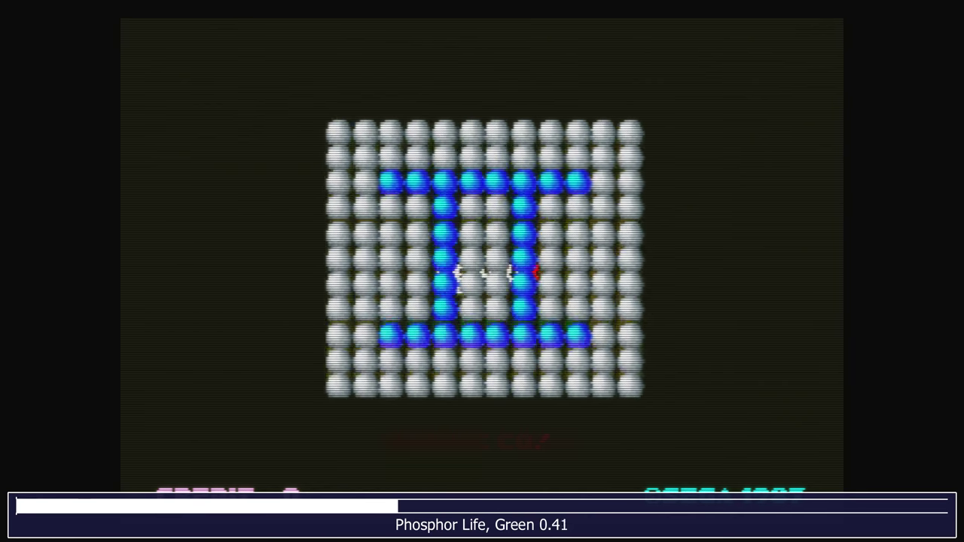
key(Left)
key(Left)
key(Left)
key(Left)
key(Left)
key(Left)
key(Left)
key(Left)
key(Left)
key(Left)
key(Left)
key(Left)
key(Left)
key(Left)
key(Left)
key(Left)
key(Left)
key(Left)
key(Left)
key(Left)
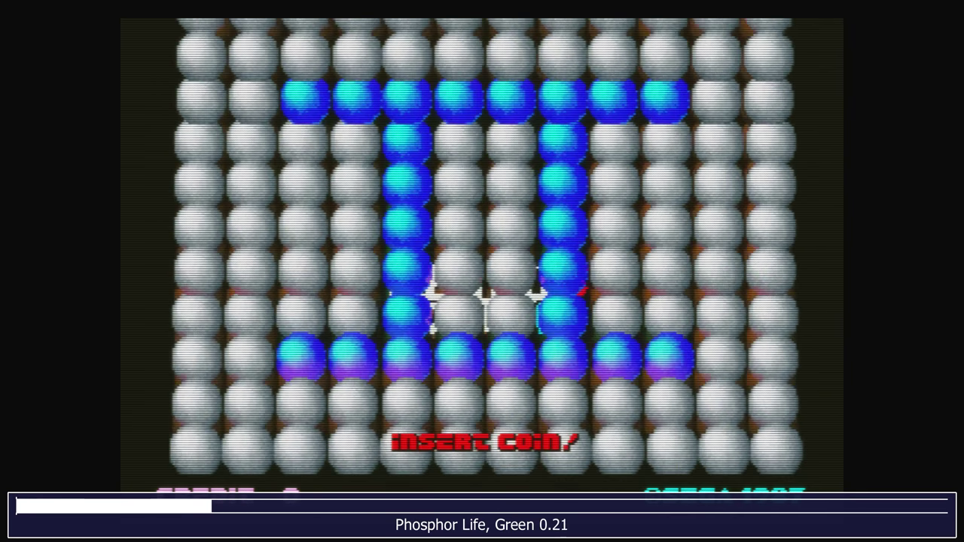
key(Left)
key(Left)
key(Left)
key(Left)
key(Left)
key(Left)
key(Left)
key(Left)
key(Left)
key(Left)
key(Left)
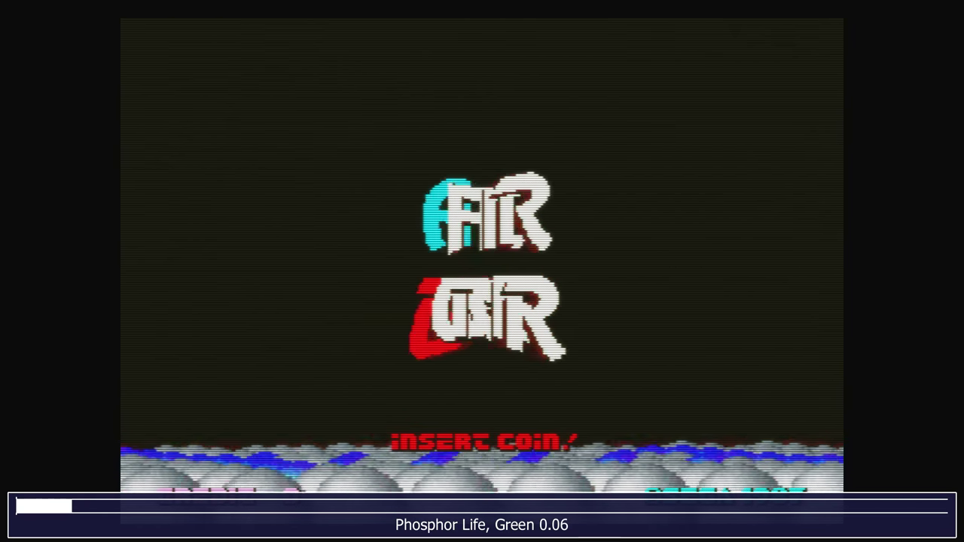
key(Up)
key(Left)
key(Left)
key(Left)
key(Left)
key(Left)
key(Left)
key(Left)
key(Left)
key(Left)
key(Left)
key(Left)
key(Left)
key(Left)
key(Left)
key(Left)
key(Left)
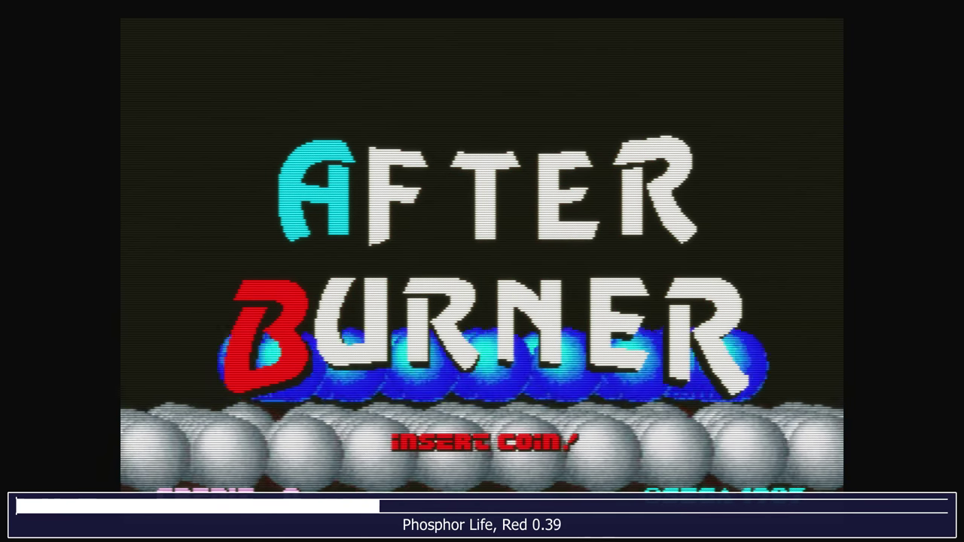
key(Left)
key(Left)
key(Left)
key(Left)
key(Left)
key(Left)
key(Left)
key(Left)
key(Left)
key(Left)
key(Left)
key(Left)
key(Left)
key(Left)
key(Left)
key(Left)
key(Left)
key(Left)
key(Left)
key(Left)
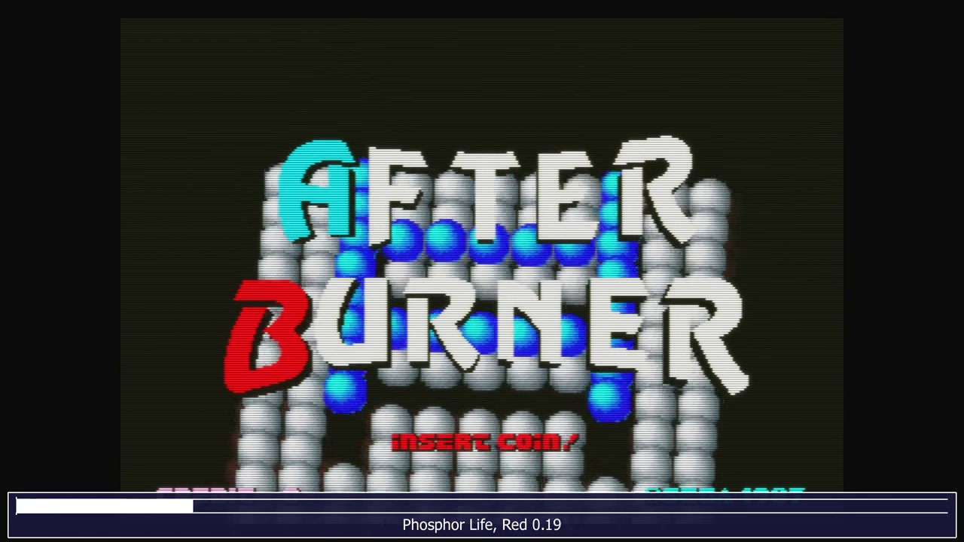
key(Left)
key(Left)
key(Left)
key(Left)
key(Left)
key(Left)
key(Left)
key(Left)
key(Left)
key(Left)
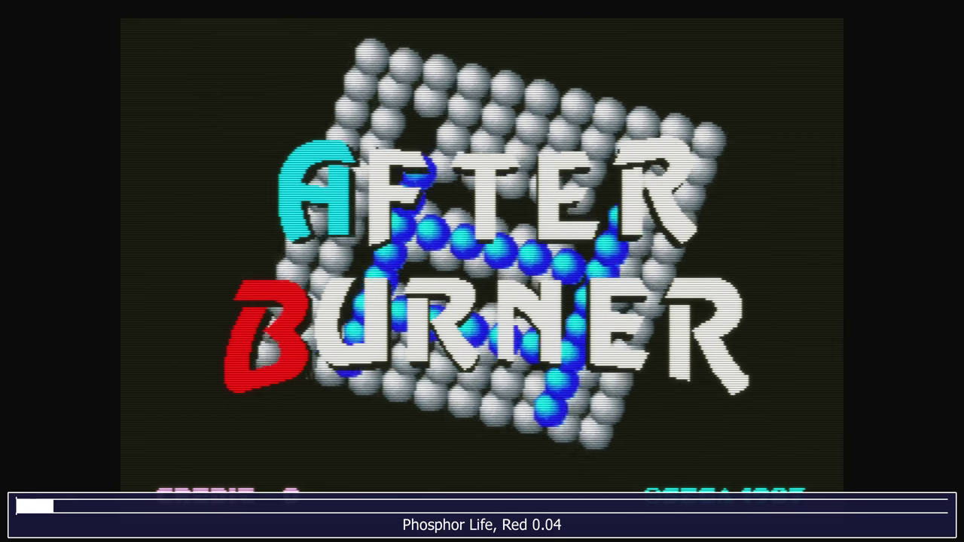
key(Right)
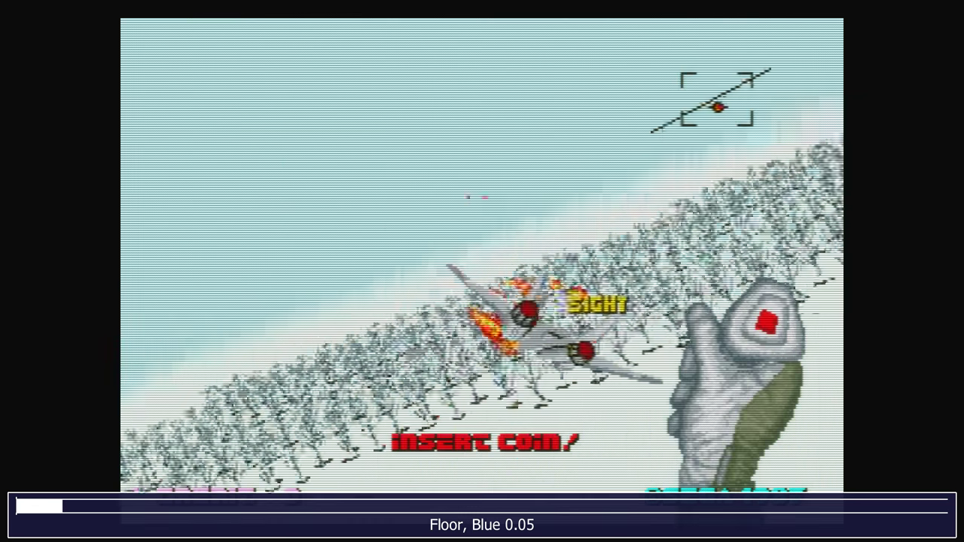
- Drop the Floor sliders to 0.02 and bring Saturation down to 1.10
key(Up)
key(Up)
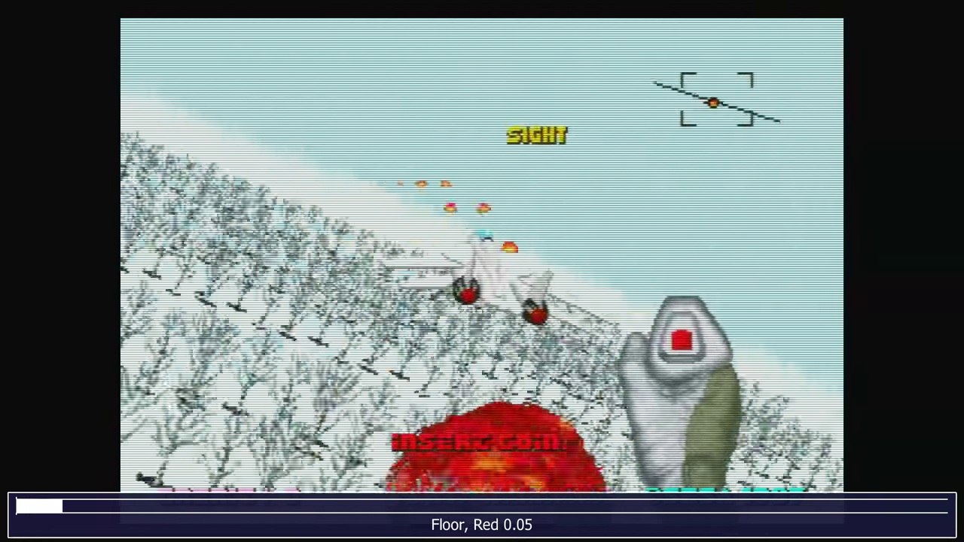
key(Down)
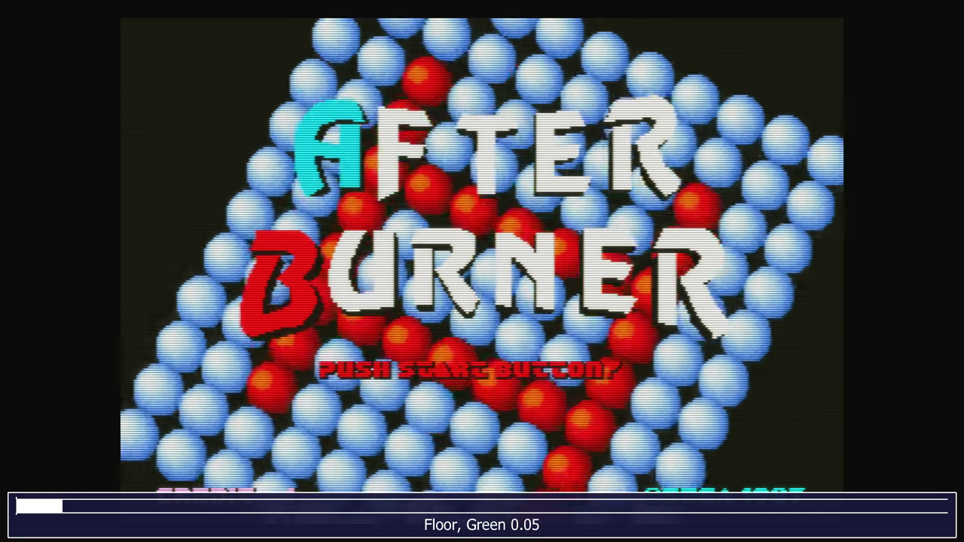
key(Left)
key(Left)
key(Left)
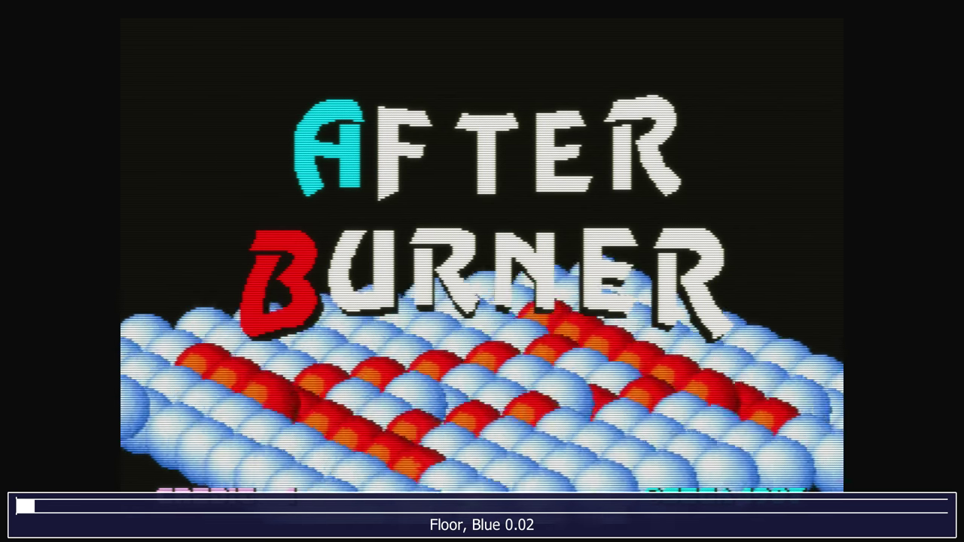
key(Up)
key(Up)
key(Up)
key(Up)
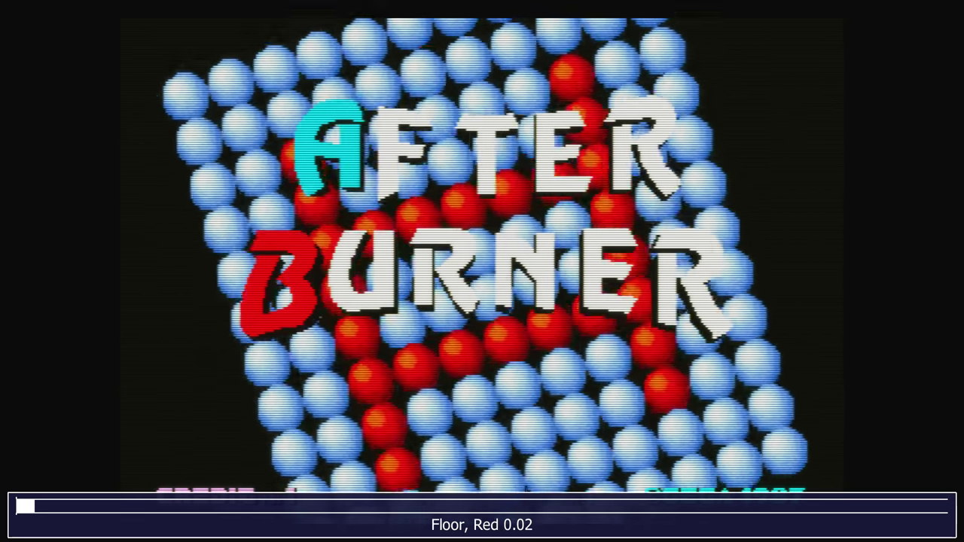
key(Up)
key(Up)
key(Up)
key(Up)
key(Up)
key(Up)
key(Up)
key(Up)
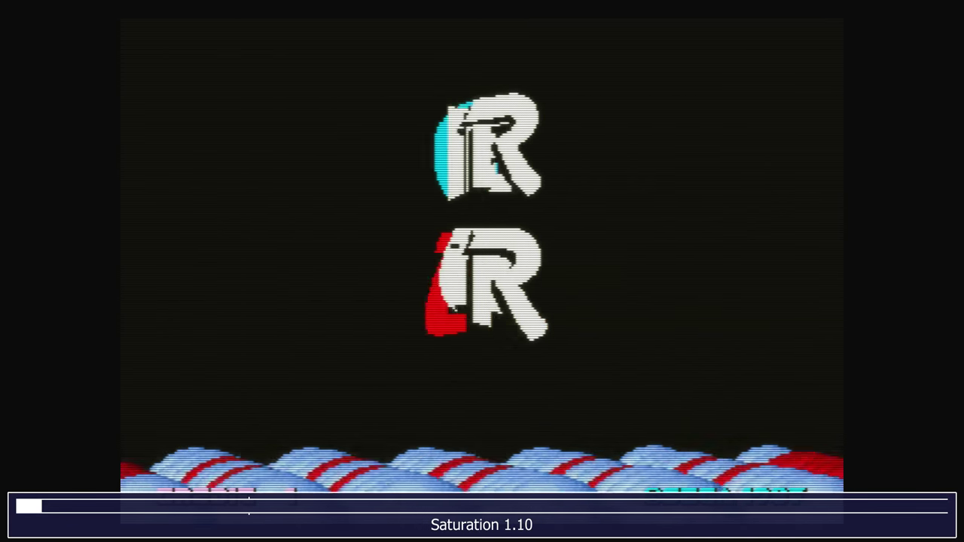
- Step past the color-mixing, convergence, defocus and jitter sliders to Scanline Height at 1.00
key(Up)
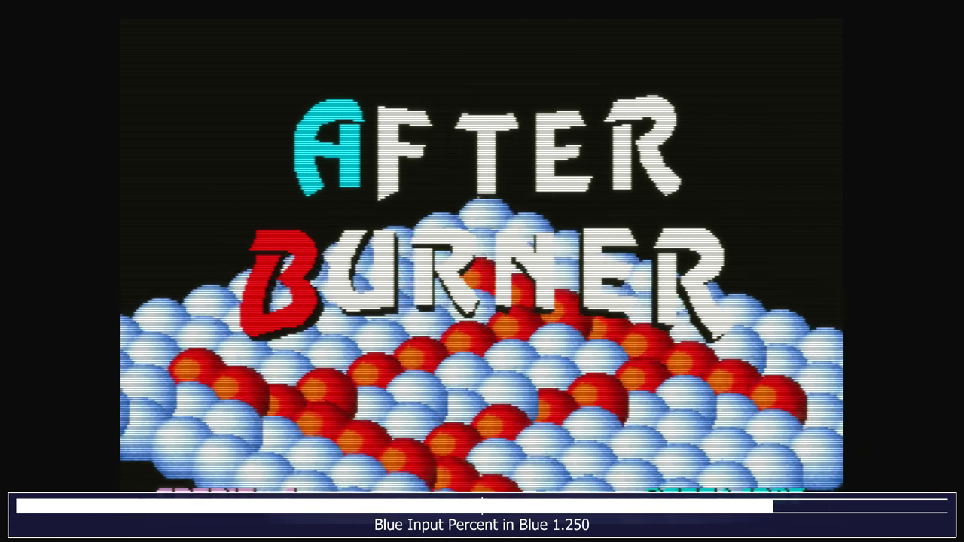
key(Up)
key(Up)
key(Up)
key(Up)
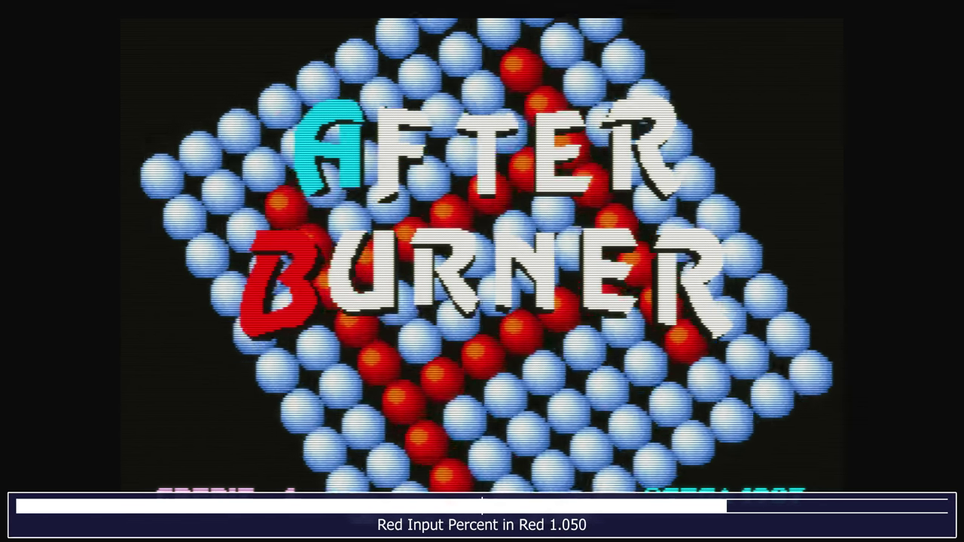
key(Up)
key(Up)
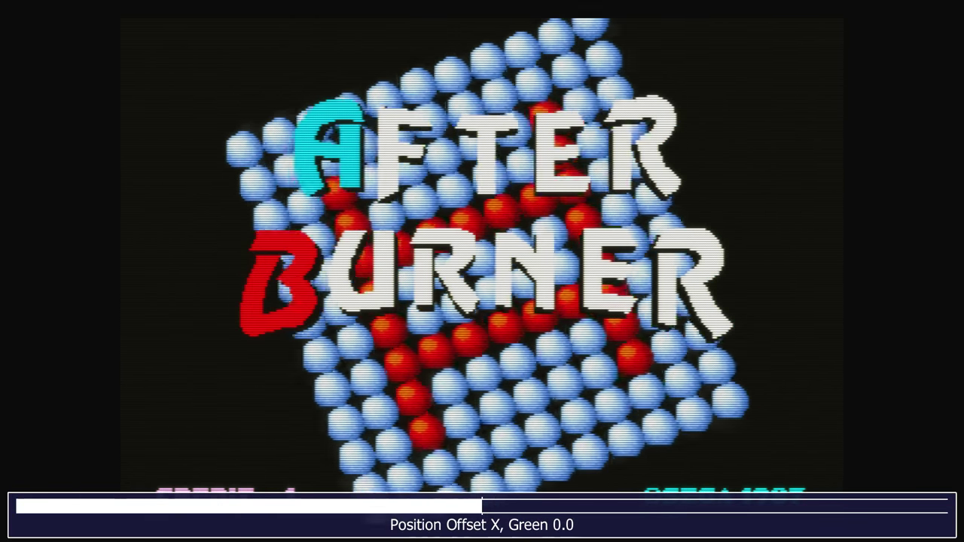
key(Up)
key(Up)
key(Up)
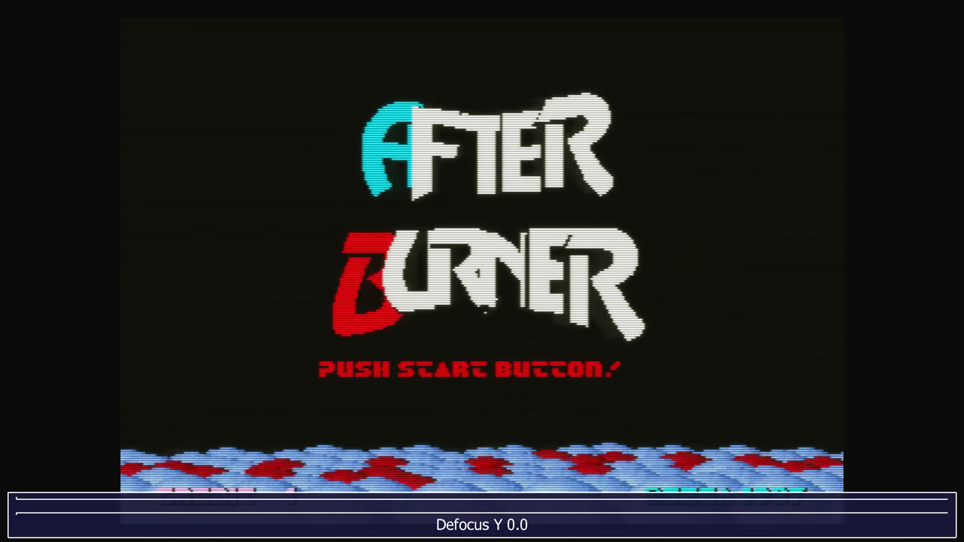
key(Up)
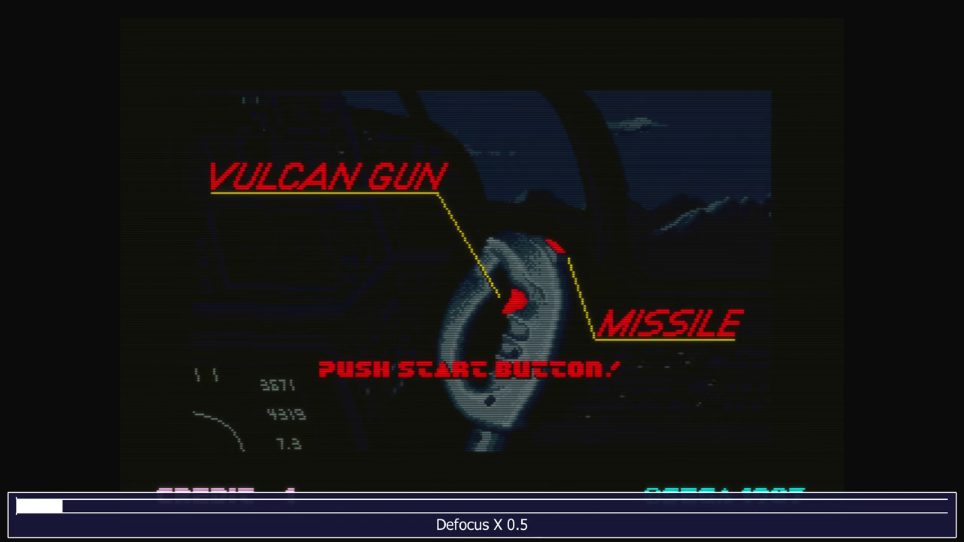
key(Down)
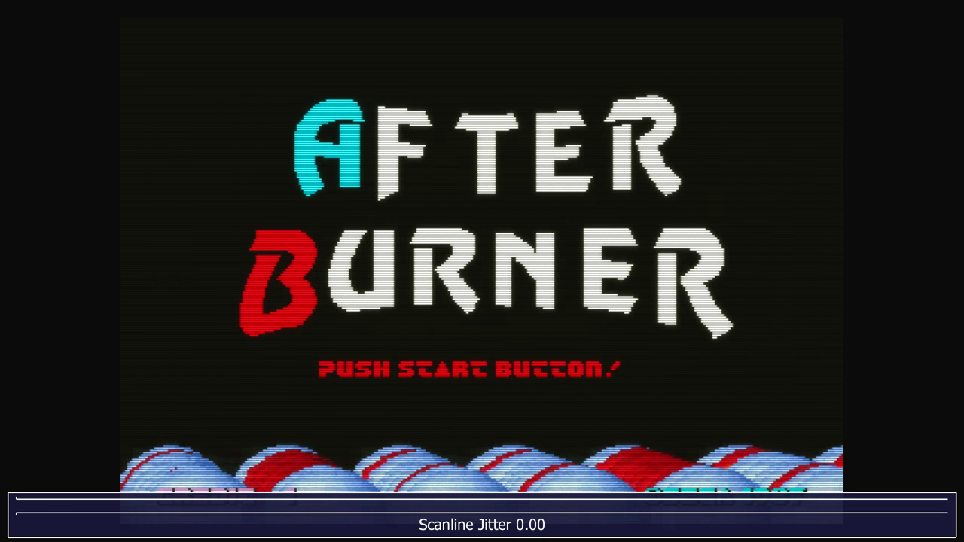
key(Down)
key(Down)
key(Down)
key(Down)
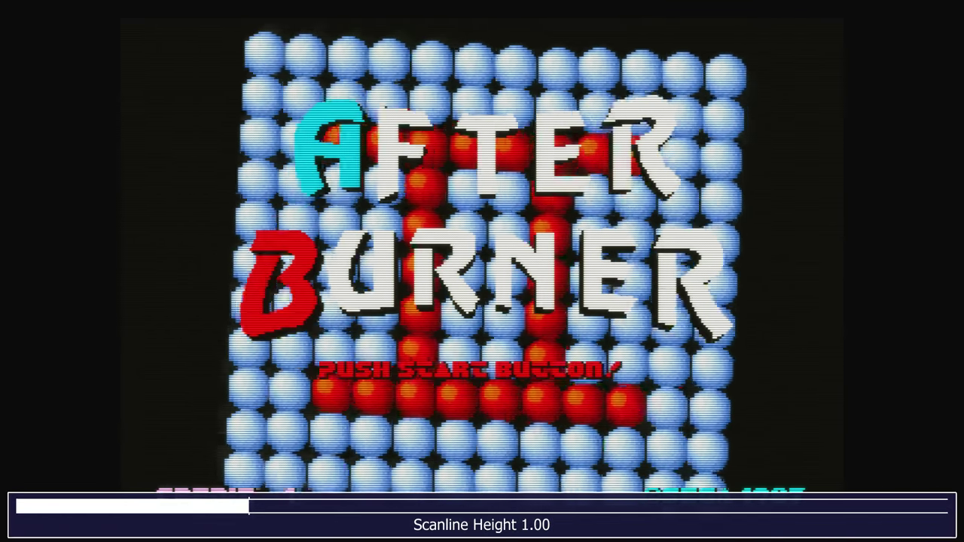
- Sweep scanline height down near its minimum, then raise it to 1.32
key(Left)
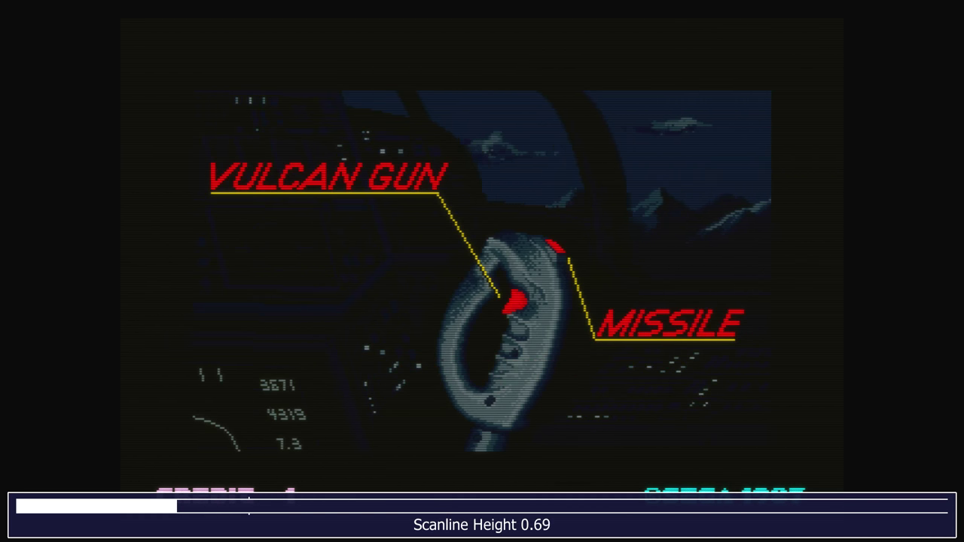
key(Left)
key(Left)
key(Left)
key(Left)
key(Left)
key(Left)
key(Left)
key(Left)
key(Left)
key(Left)
key(Left)
key(Left)
key(Left)
key(Left)
key(Left)
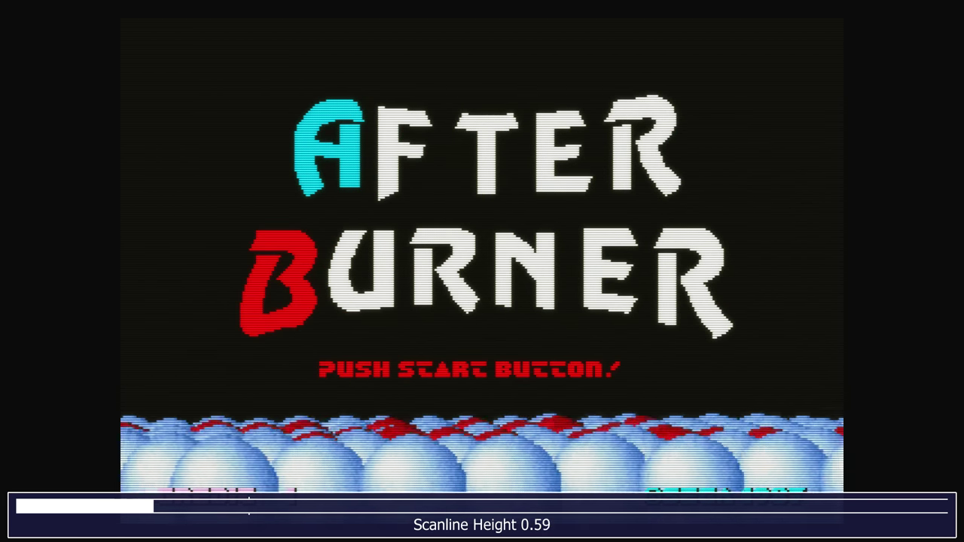
key(Left)
key(Left)
key(Left)
key(Left)
key(Left)
key(Left)
key(Left)
key(Left)
key(Left)
key(Left)
key(Left)
key(Left)
key(Left)
key(Left)
key(Left)
key(Left)
key(Left)
key(Left)
key(Left)
key(Left)
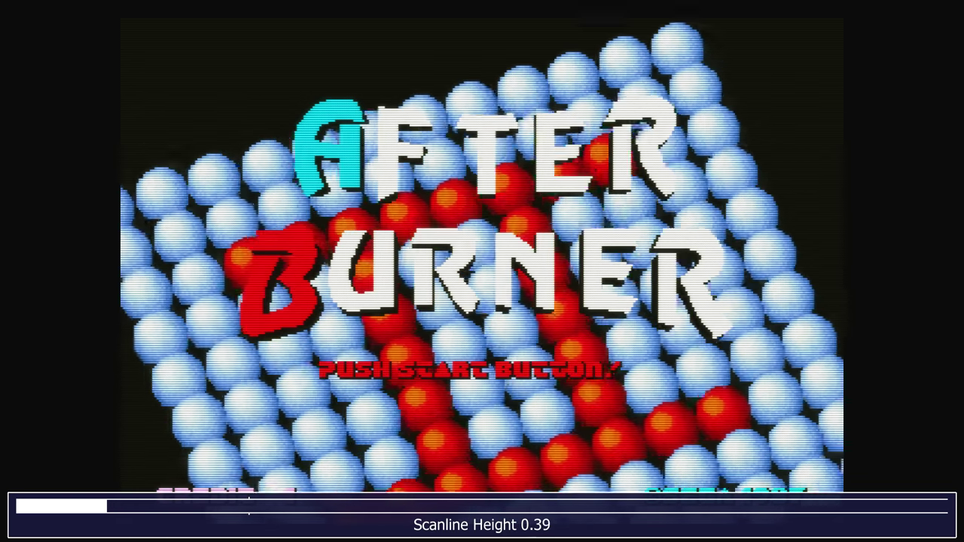
key(Left)
key(Left)
key(Left)
key(Left)
key(Left)
key(Left)
key(Left)
key(Left)
key(Left)
key(Left)
key(Left)
key(Left)
key(Left)
key(Left)
key(Left)
key(Left)
key(Left)
key(Left)
key(Left)
key(Left)
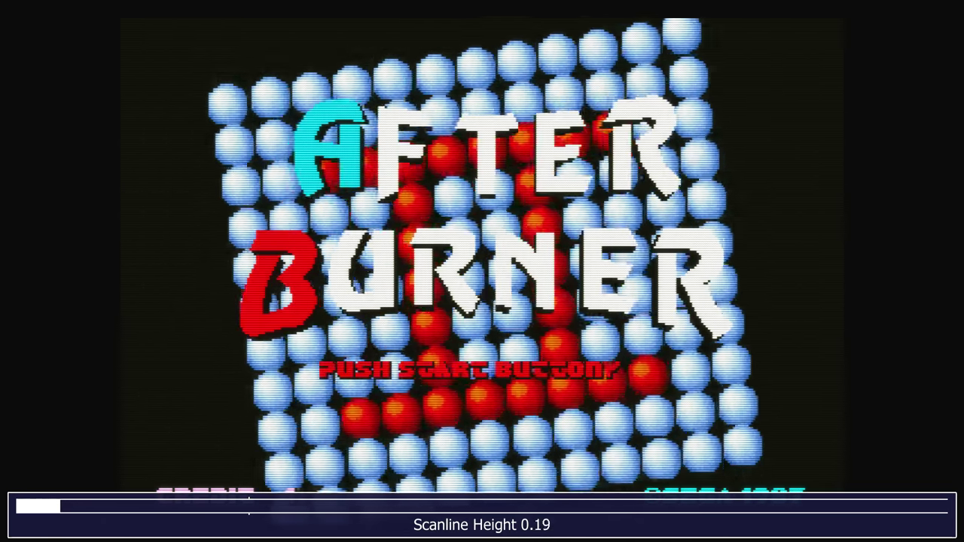
key(Left)
key(Left)
key(Left)
key(Left)
key(Left)
key(Left)
key(Left)
key(Left)
key(Left)
key(Left)
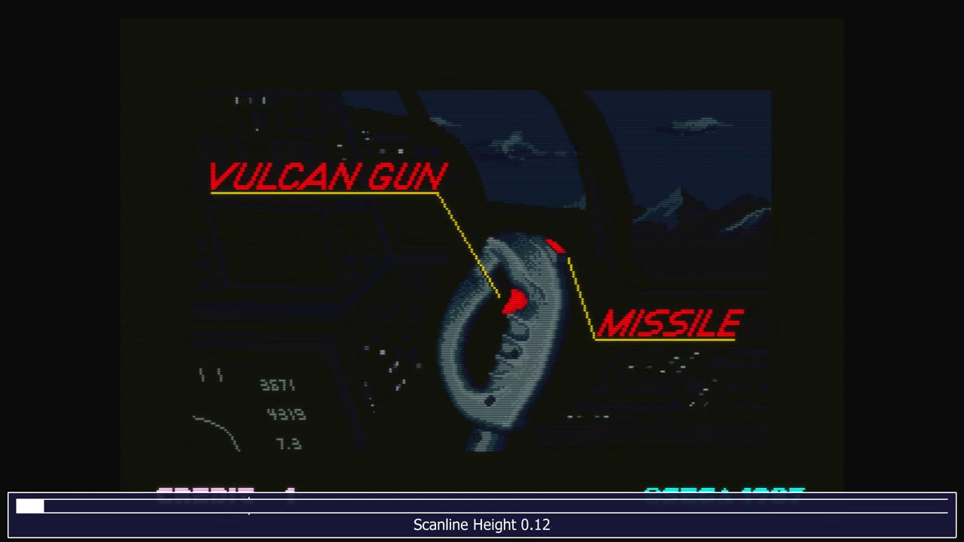
key(Right)
key(Right)
key(Right)
key(Right)
key(Right)
key(Right)
key(Right)
key(Right)
key(Right)
key(Right)
key(Right)
key(Right)
key(Right)
key(Right)
key(Right)
key(Right)
key(Right)
key(Right)
key(Right)
key(Right)
key(Right)
key(Right)
key(Right)
key(Right)
key(Right)
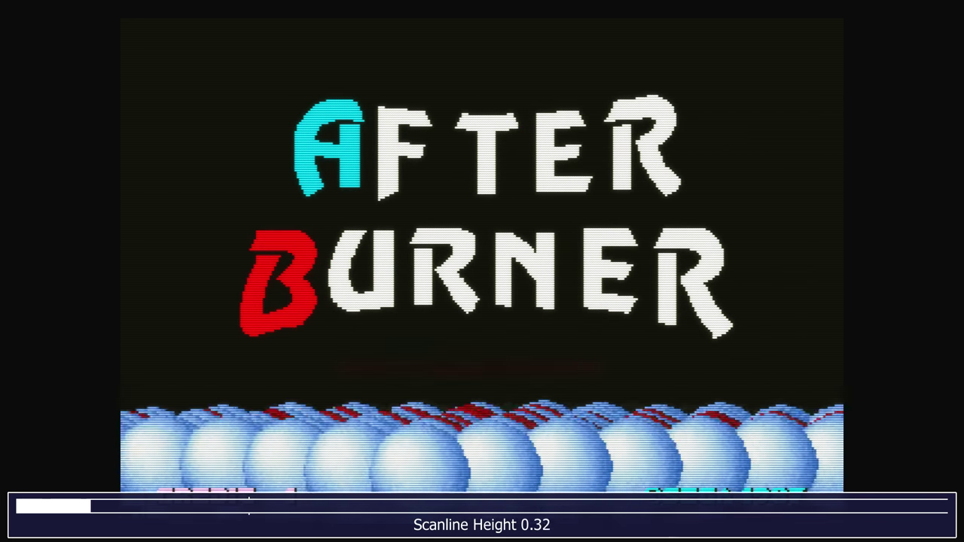
key(Right)
key(Right)
key(Right)
key(Right)
key(Right)
key(Right)
key(Right)
key(Right)
key(Right)
key(Right)
key(Right)
key(Right)
key(Right)
key(Right)
key(Right)
key(Right)
key(Right)
key(Right)
key(Right)
key(Right)
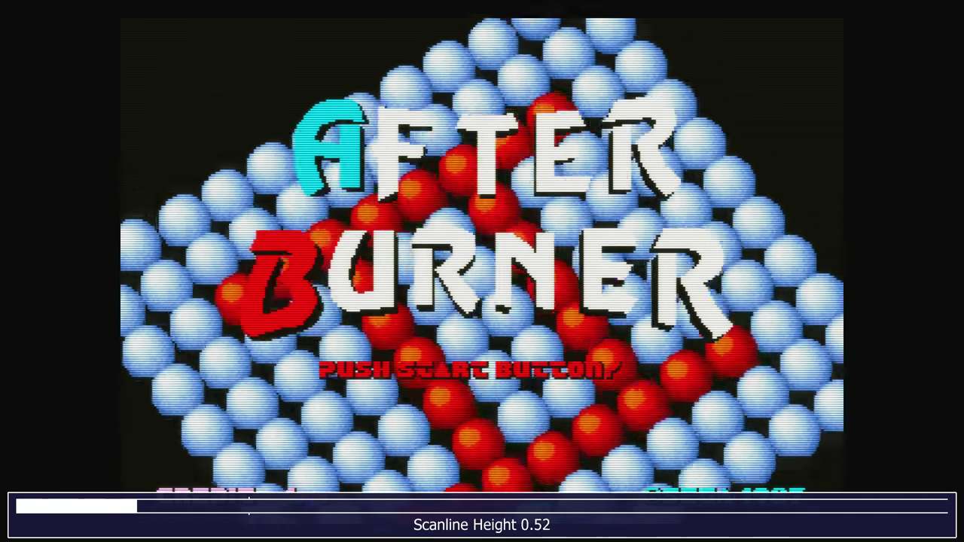
key(Right)
key(Right)
key(Right)
key(Right)
key(Right)
key(Right)
key(Right)
key(Right)
key(Right)
key(Right)
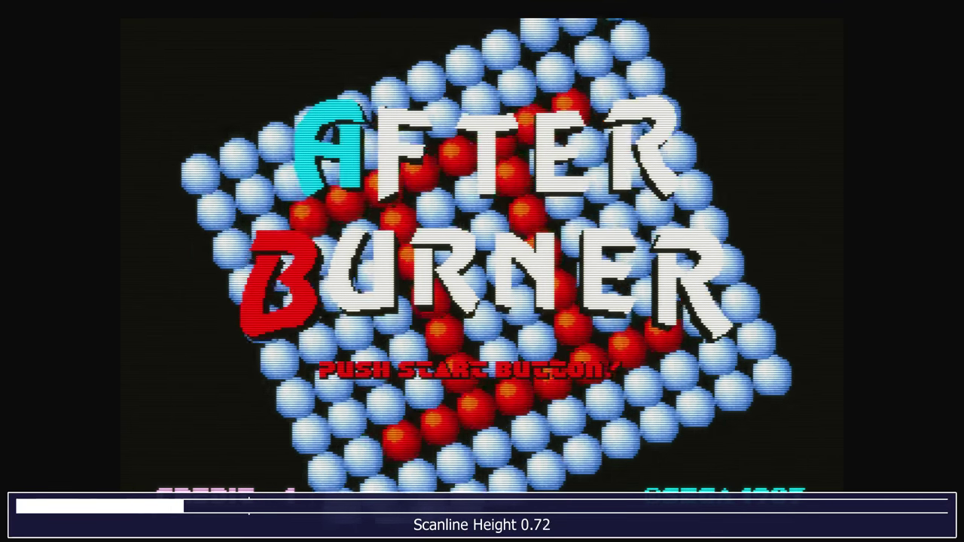
key(Right)
key(Right)
key(Right)
key(Right)
key(Right)
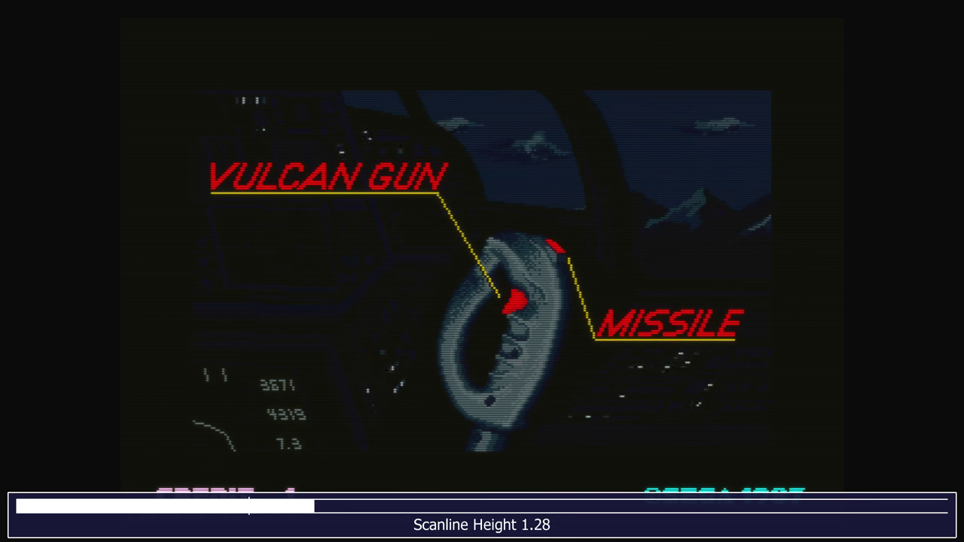
key(Right)
key(Right)
key(Right)
key(Right)
key(Right)
key(Right)
key(Right)
key(Right)
key(Right)
key(Right)
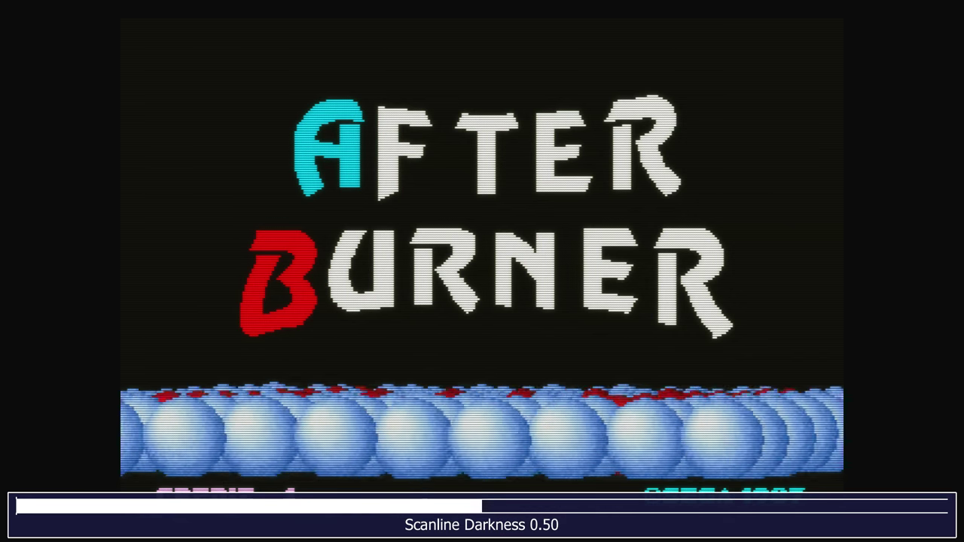
- Raise scanline darkness from 0.50 to 0.75 and select Image Vignetting
key(Right)
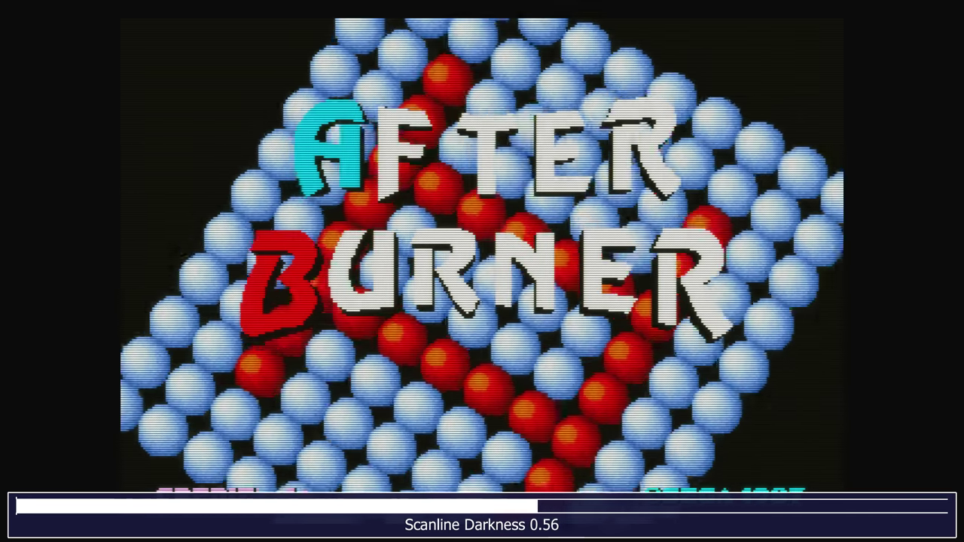
key(Right)
key(Right)
key(Right)
key(Right)
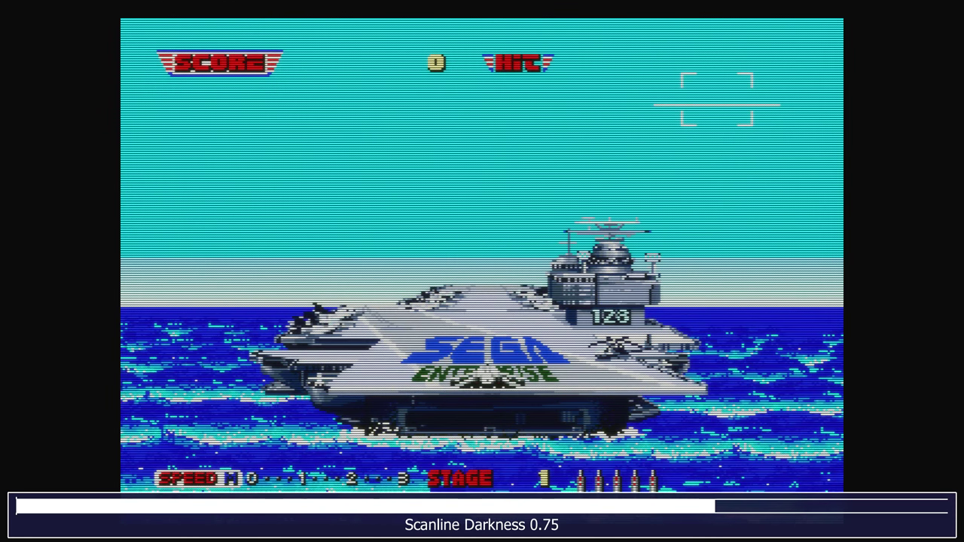
key(Down)
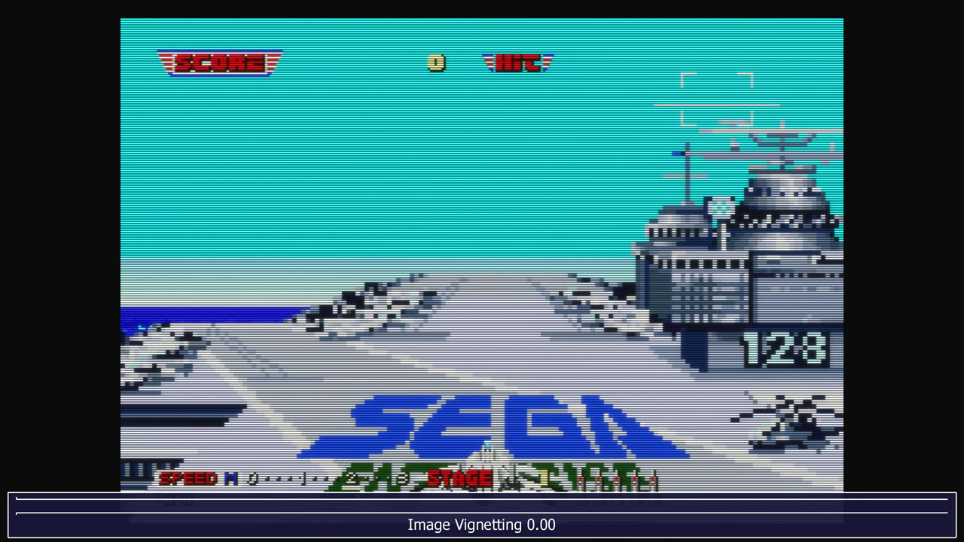
- Push image vignetting up to about 0.96, then back it off to about 0.22
key(Right)
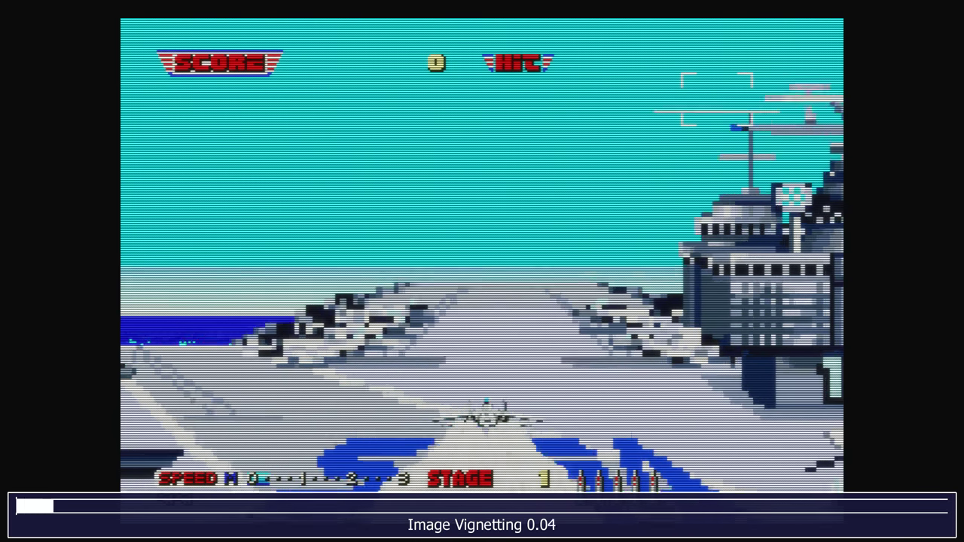
key(Right)
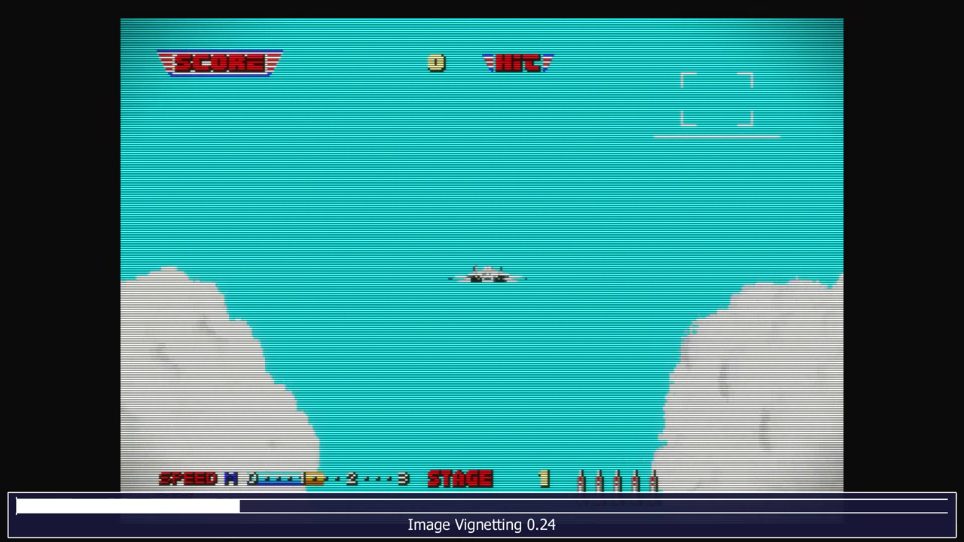
key(Right)
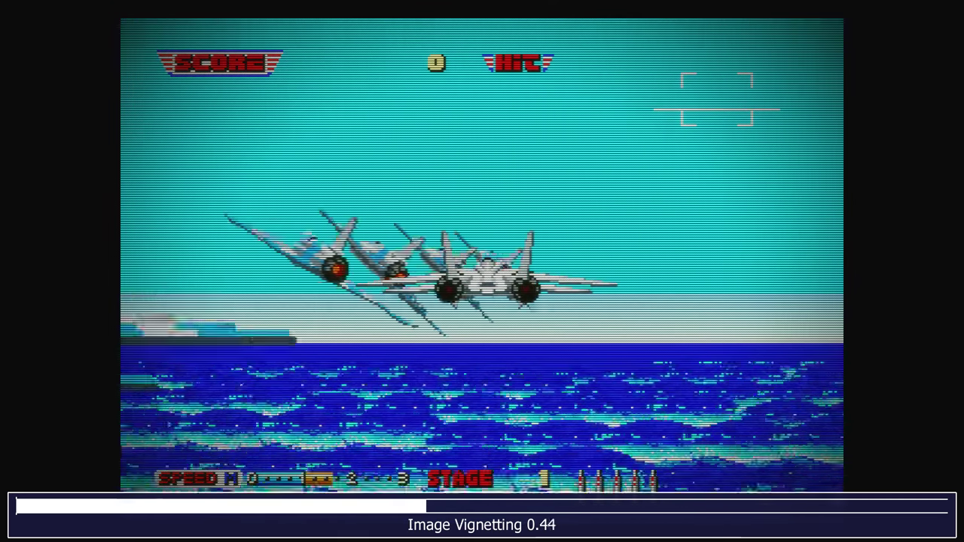
key(Right)
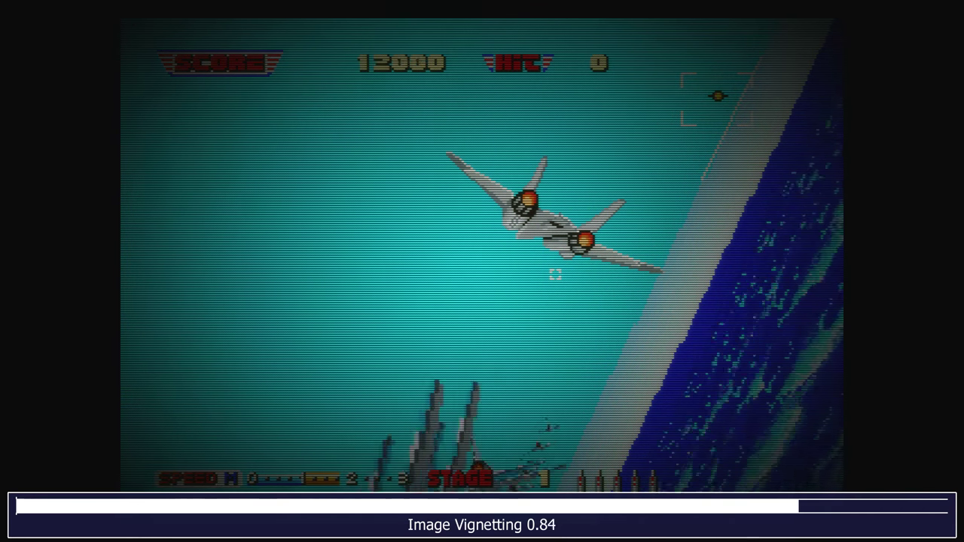
key(Right)
key(Right)
key(Left)
key(Left)
key(Left)
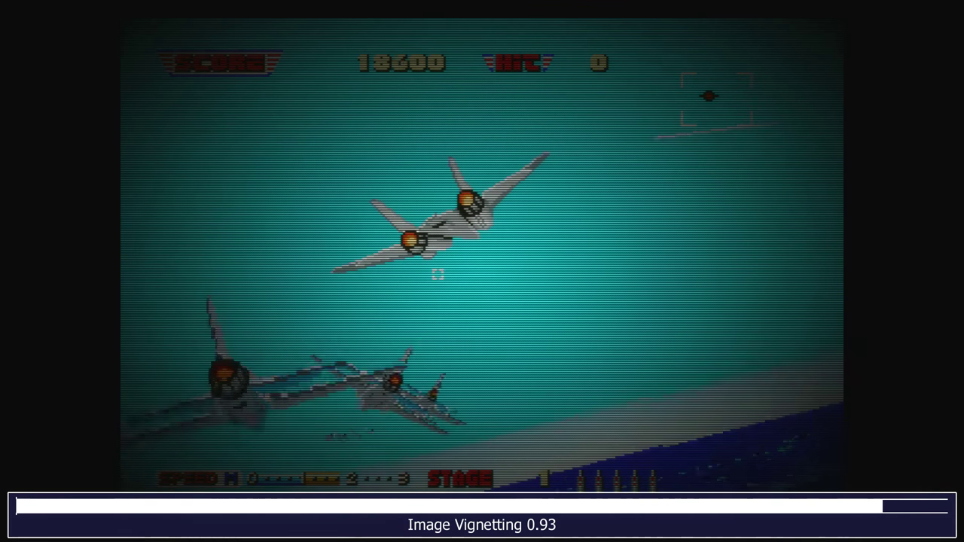
key(Left)
key(Left)
key(Left)
key(Left)
key(Left)
key(Left)
key(Left)
key(Left)
key(Left)
key(Left)
key(Left)
key(Left)
key(Left)
key(Left)
key(Left)
key(Left)
key(Left)
key(Left)
key(Left)
key(Left)
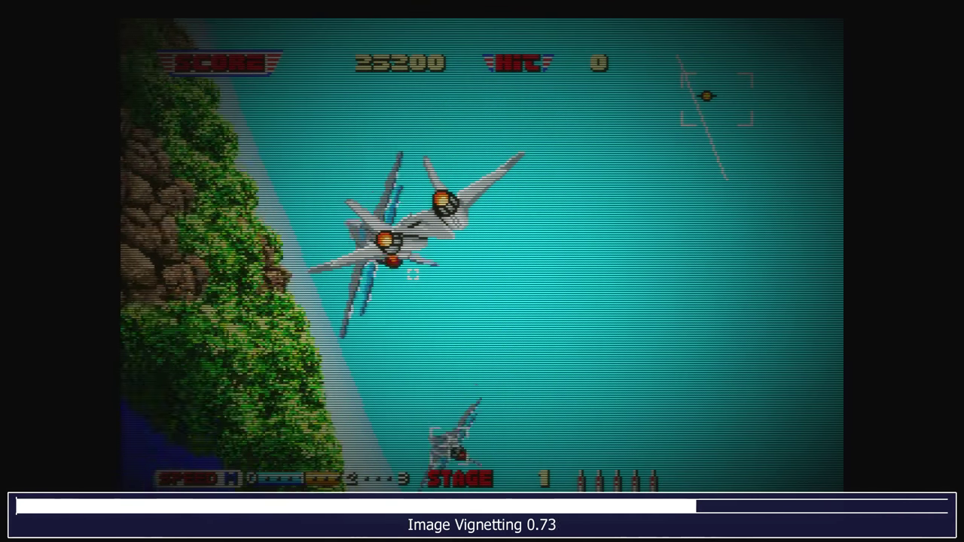
key(Left)
key(Left)
key(Left)
key(Left)
key(Left)
key(Left)
key(Left)
key(Left)
key(Left)
key(Left)
key(Left)
key(Left)
key(Left)
key(Left)
key(Left)
key(Left)
key(Left)
key(Left)
key(Left)
key(Left)
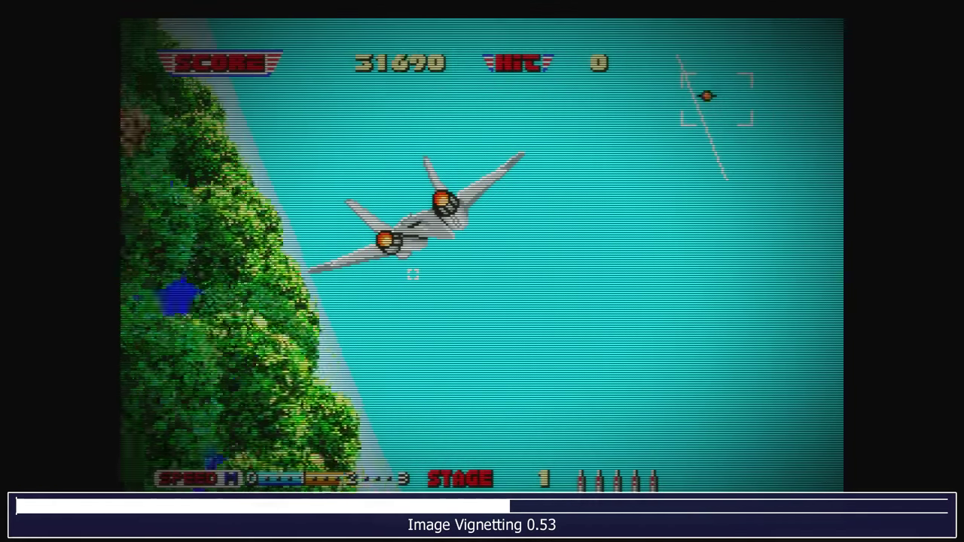
key(Left)
key(Left)
key(Left)
key(Left)
key(Left)
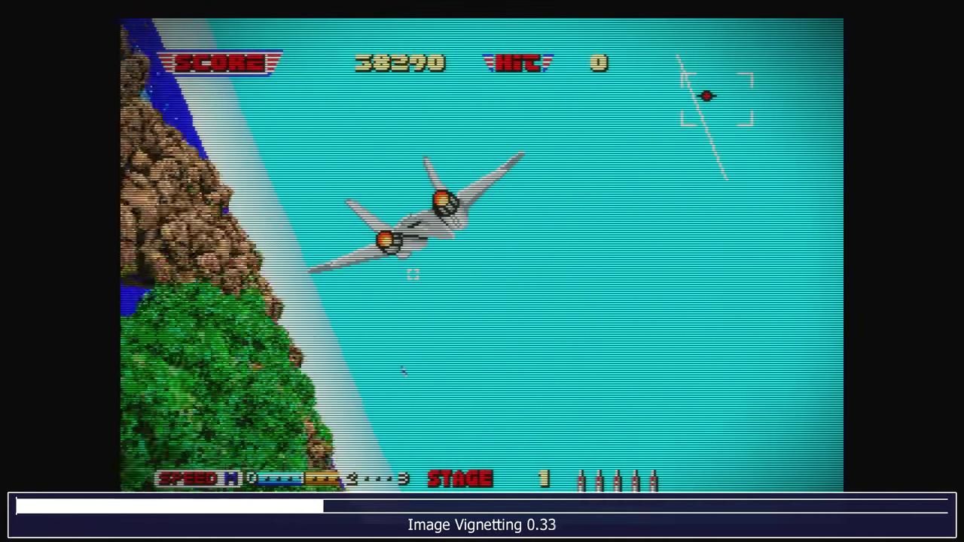
key(Left)
key(Left)
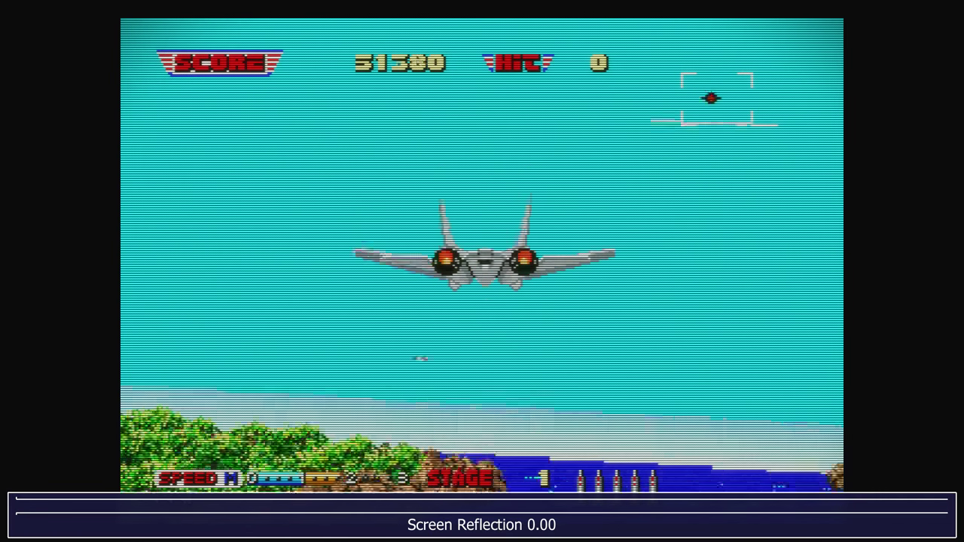
- Step past Screen Reflection and Smooth Border to select the Screen Round Corner setting
key(Down)
key(Up)
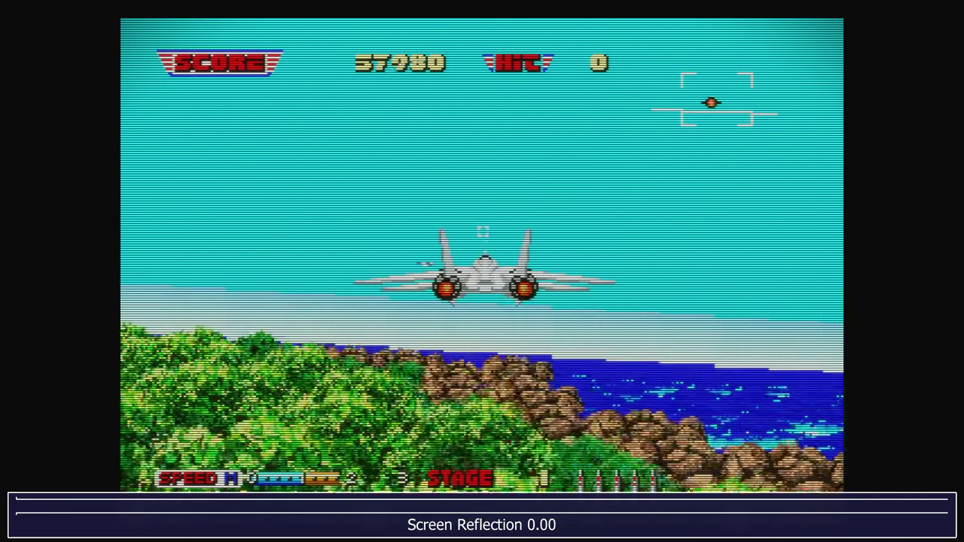
key(Down)
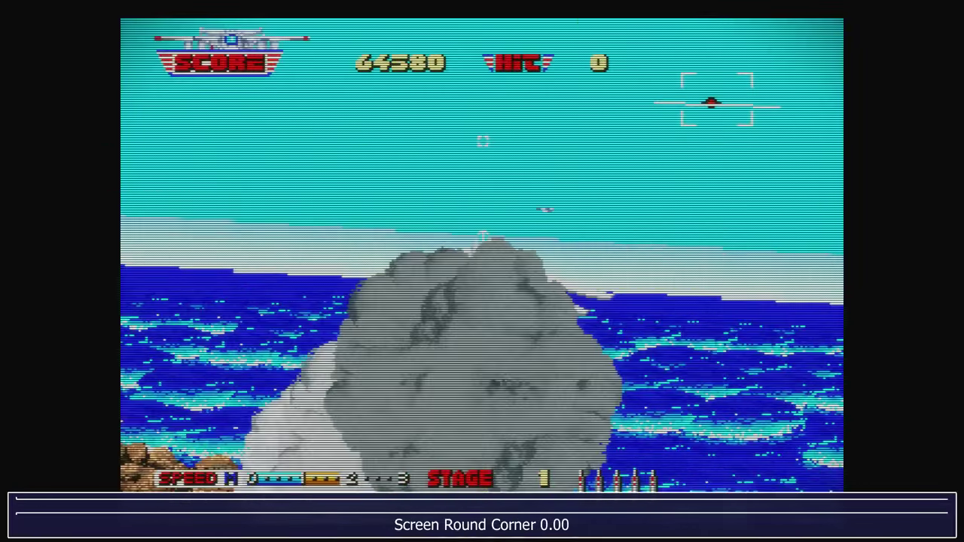
key(Down)
key(Up)
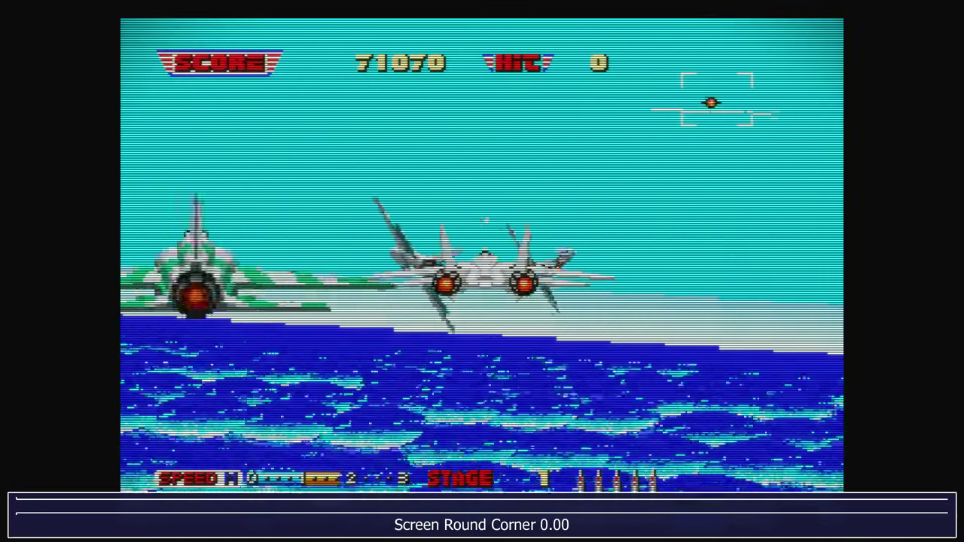